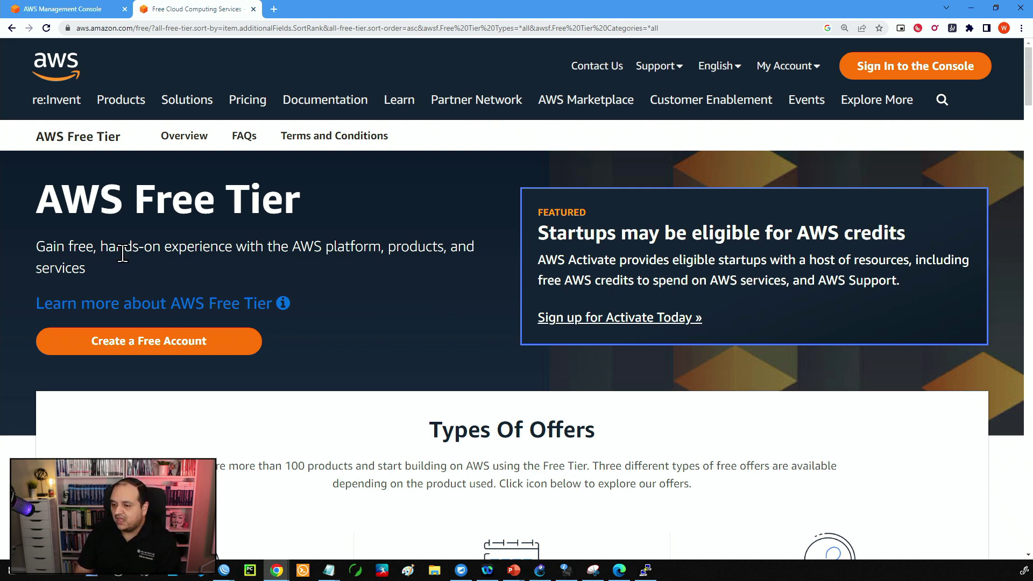
Step: Search the console for ec2 and open the EC2 service dashboard
{"action": "left_click", "coordinate": [86, 16]}
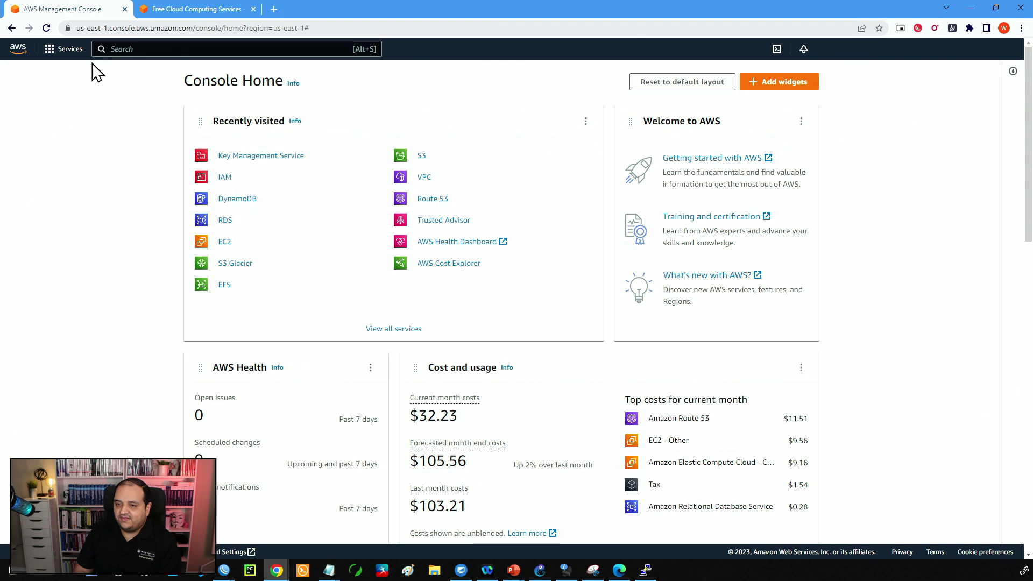
{"action": "left_click", "coordinate": [116, 49]}
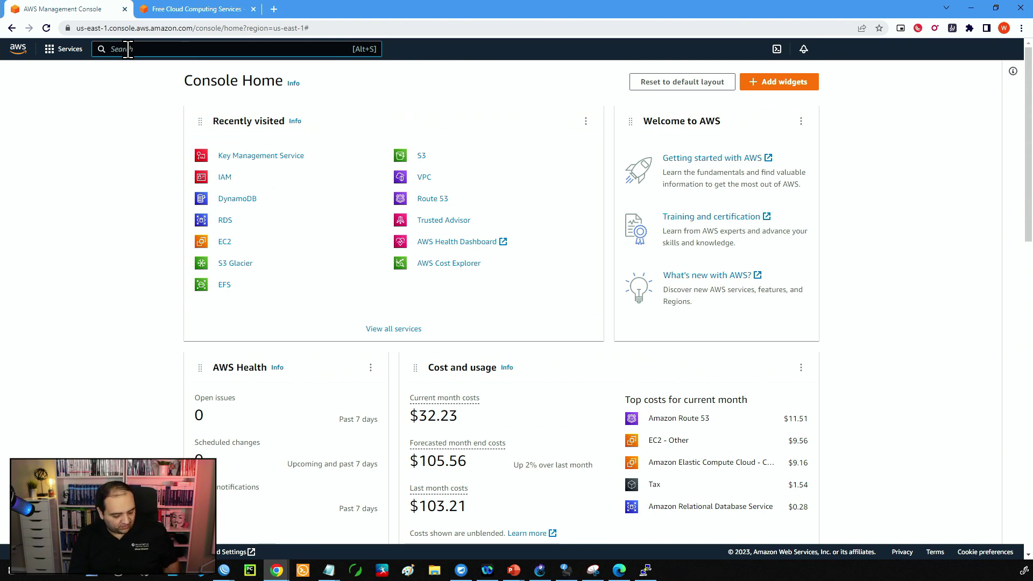
{"action": "type", "text": "ec2"}
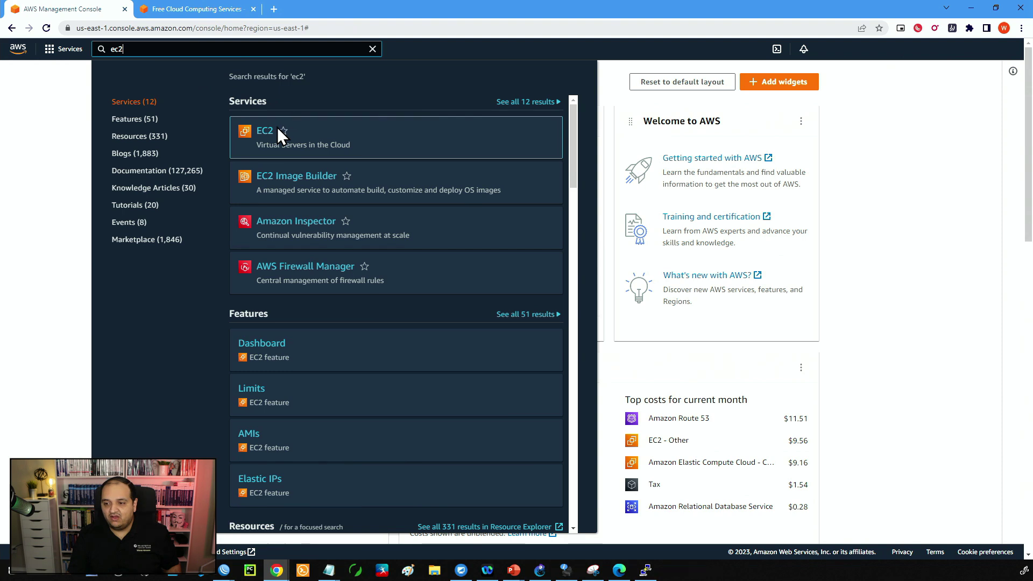
{"action": "mouse_move", "coordinate": [270, 135]}
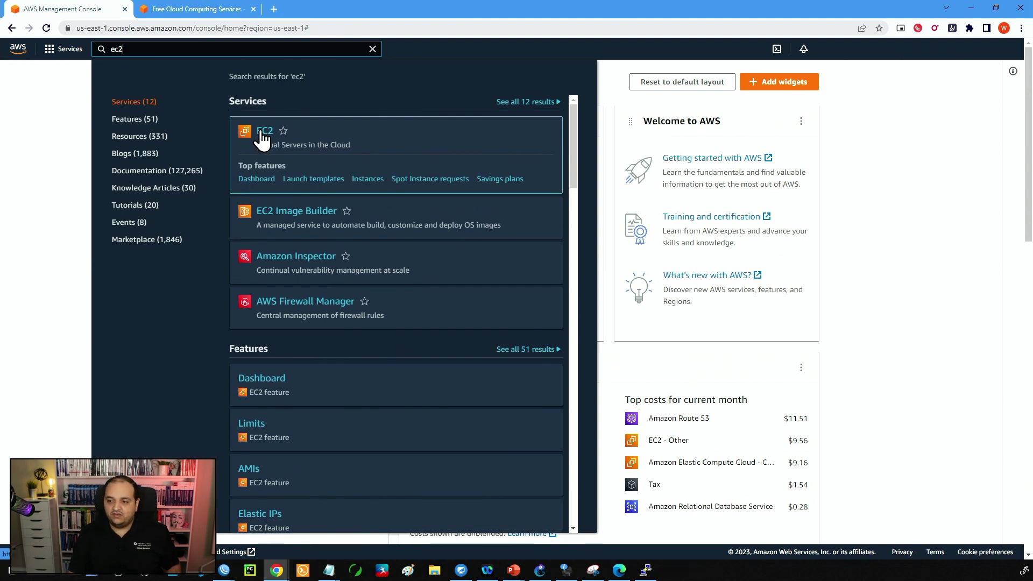
{"action": "left_click", "coordinate": [263, 132]}
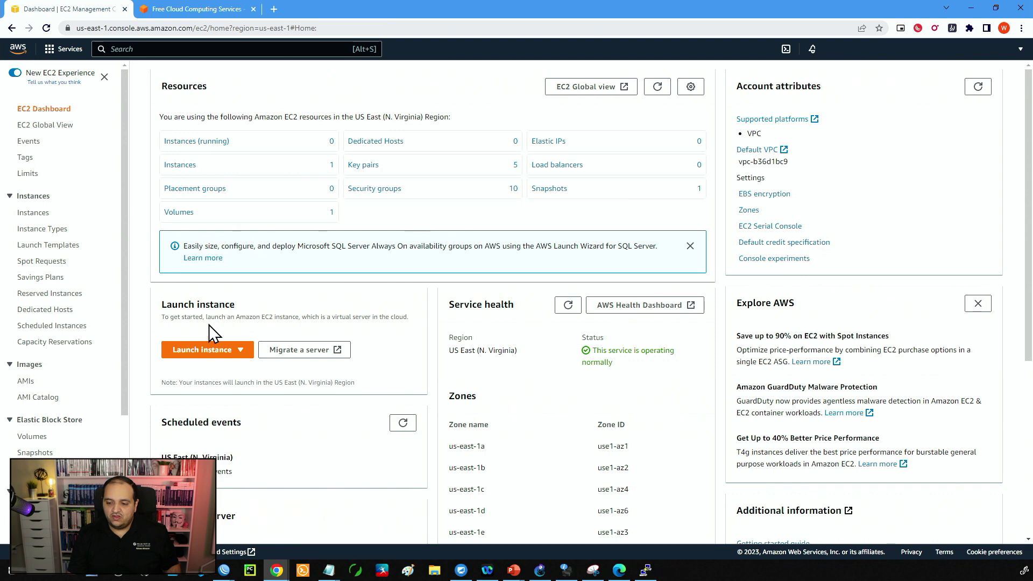
Step: Start launching a new EC2 instance and name it CHRonAWS
{"action": "left_click", "coordinate": [185, 357]}
{"action": "left_click", "coordinate": [185, 364]}
{"action": "double_click", "coordinate": [50, 113]}
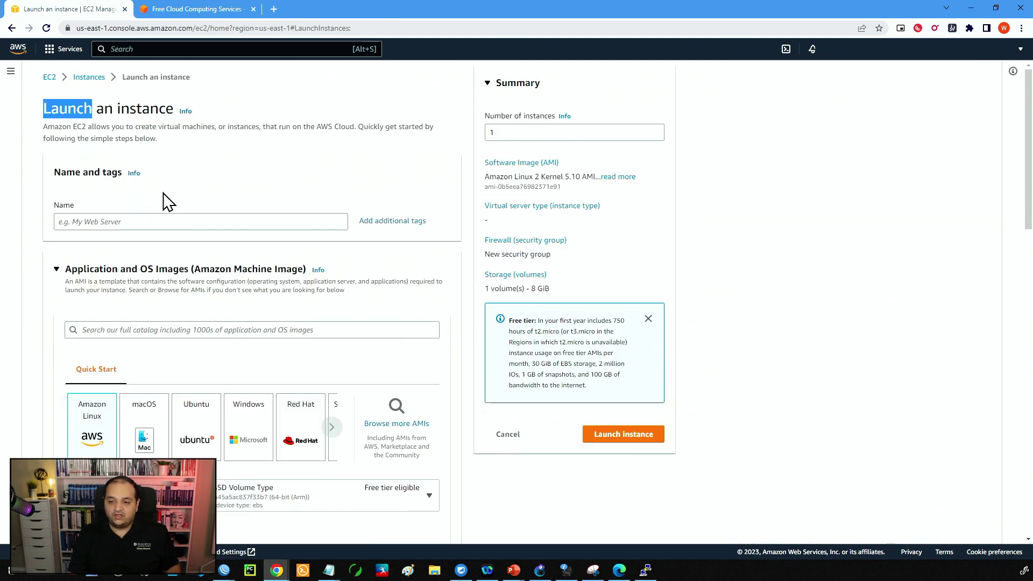
{"action": "left_click", "coordinate": [100, 222]}
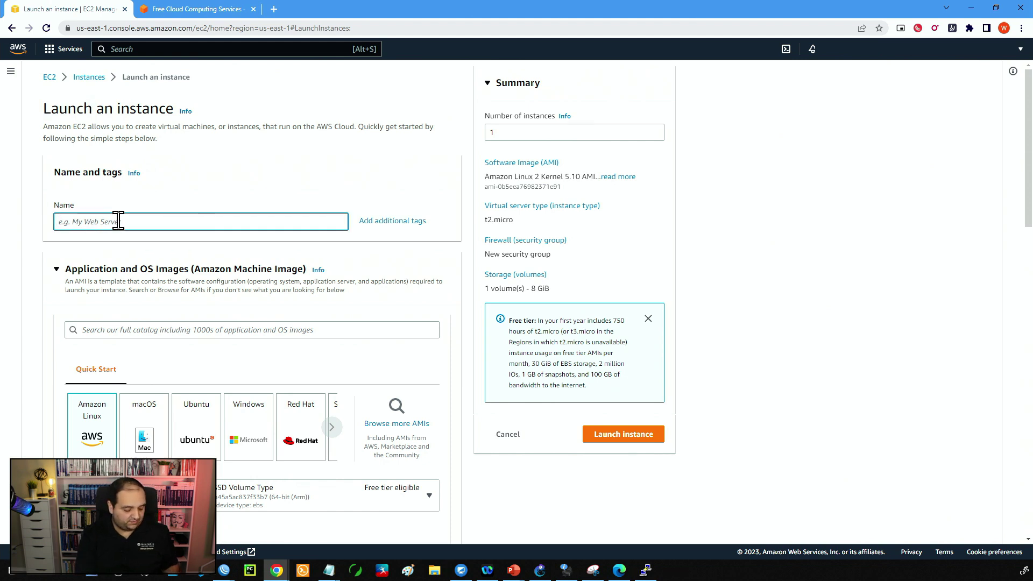
{"action": "type", "text": "CHRonAWS"}
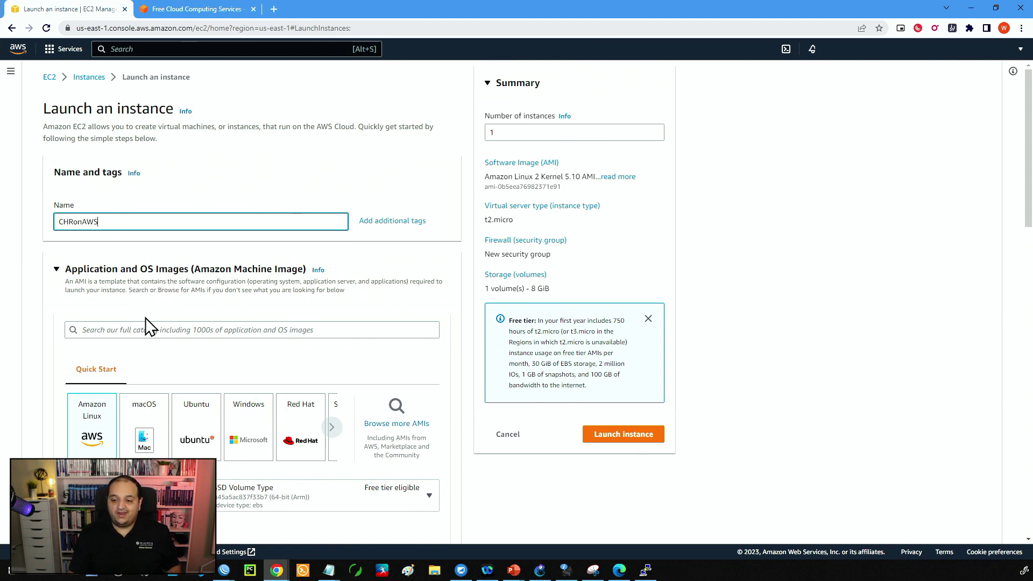
Step: Search the AMI catalog for mikrotik and select the Cloud Hosted Router image
{"action": "left_click", "coordinate": [127, 330]}
{"action": "type", "text": "mikrotik"}
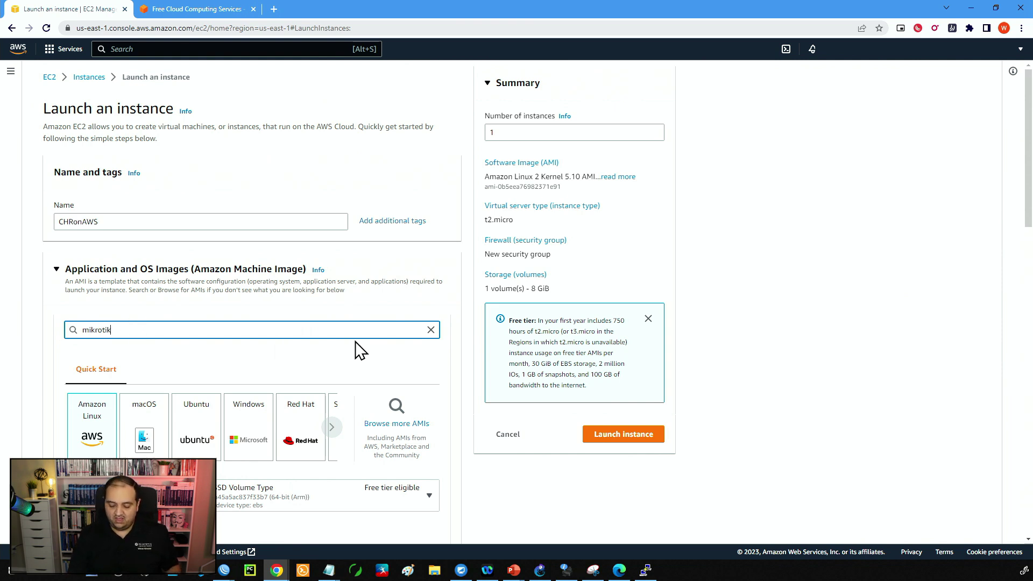
{"action": "key", "text": "Return"}
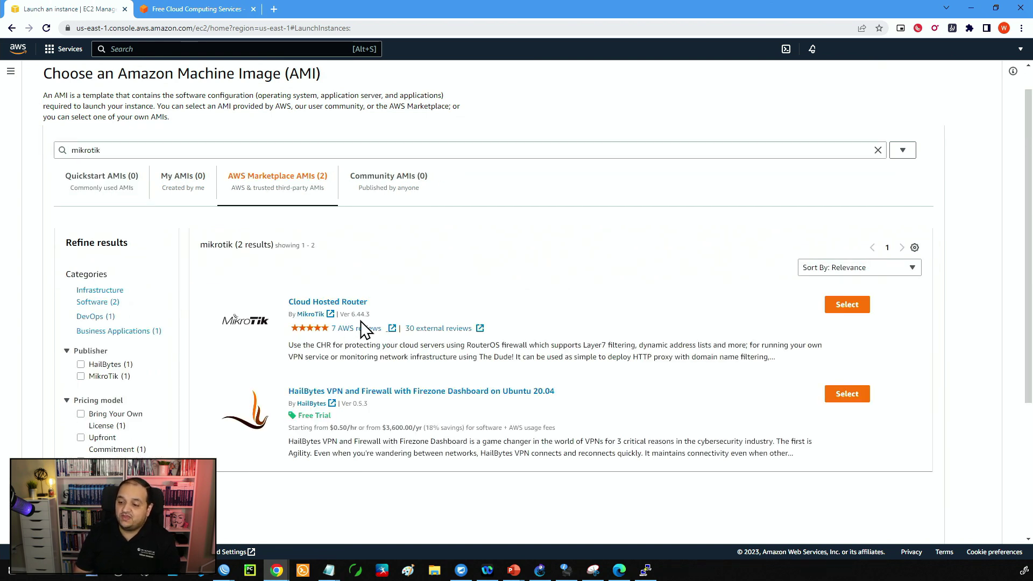
{"action": "left_click_drag", "start_coordinate": [376, 302], "coordinate": [285, 302]}
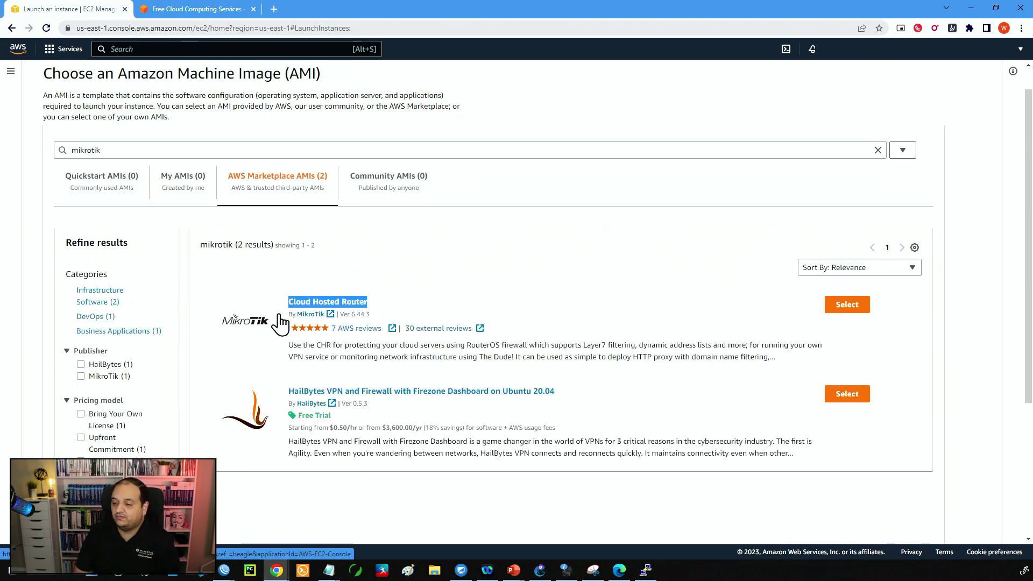
{"action": "left_click", "coordinate": [829, 311]}
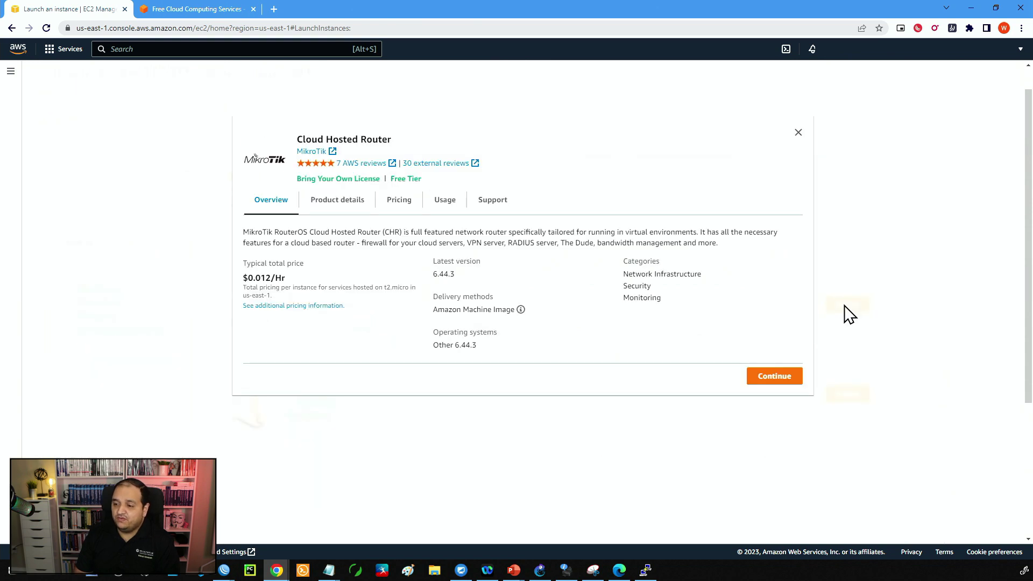
{"action": "left_click", "coordinate": [779, 379]}
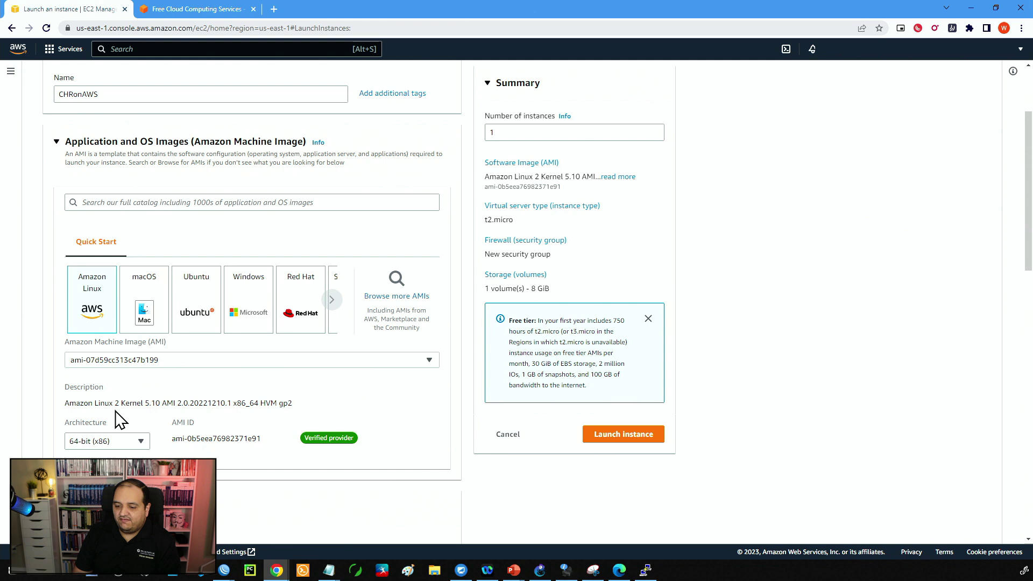
Step: Verify the image is RouterOS CHR 6.44.3 and keep the t2.micro instance type
{"action": "scroll", "coordinate": [137, 333], "scroll_direction": "down", "scroll_amount": 2}
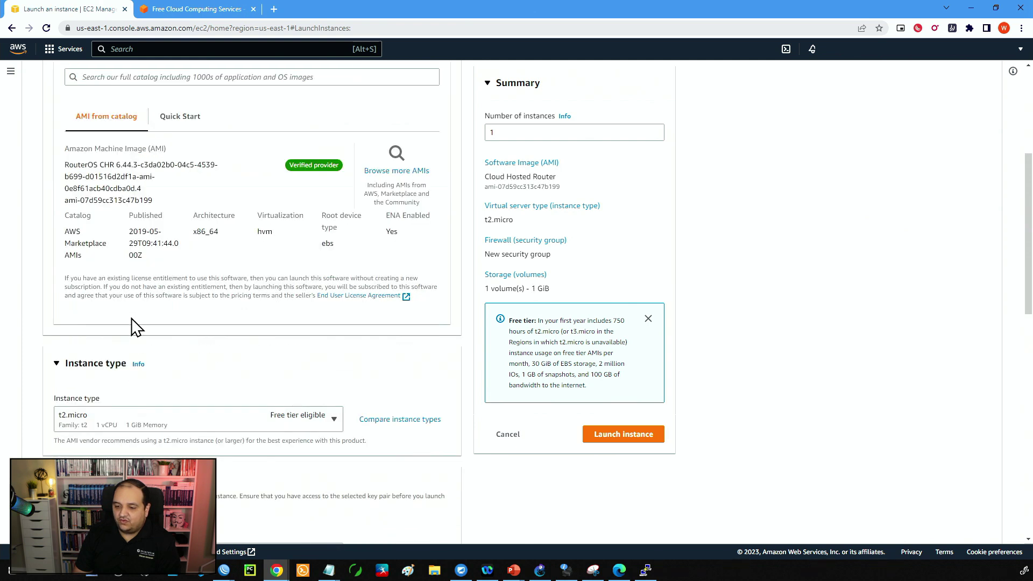
{"action": "left_click_drag", "start_coordinate": [65, 167], "coordinate": [133, 167]}
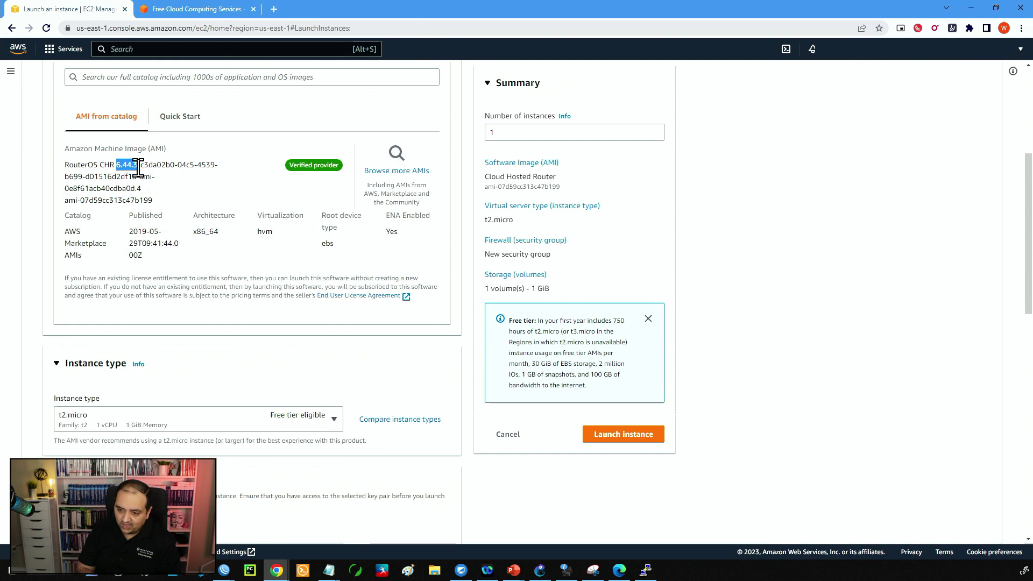
{"action": "scroll", "coordinate": [161, 232], "scroll_direction": "down", "scroll_amount": 2}
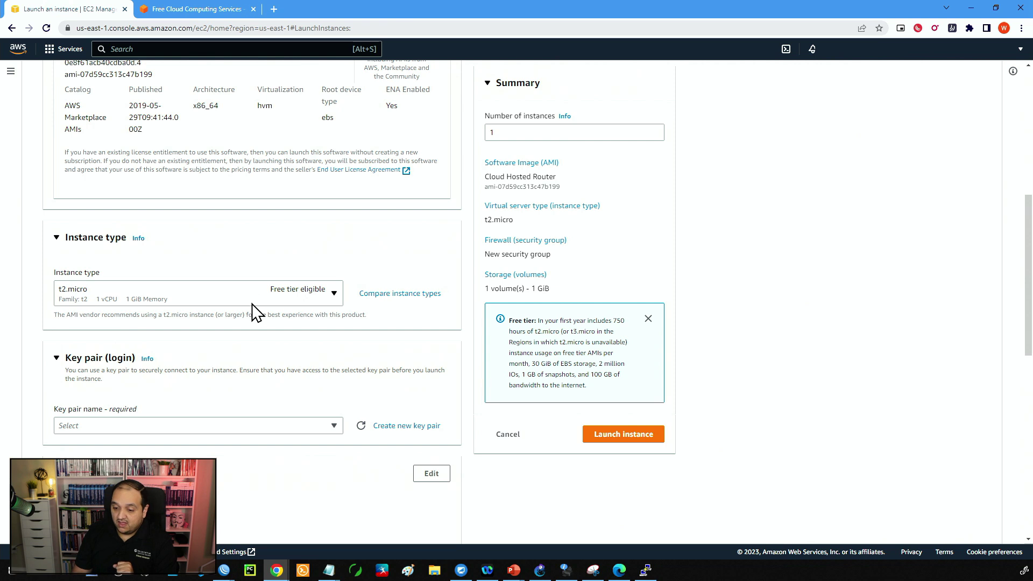
{"action": "scroll", "coordinate": [250, 309], "scroll_direction": "down", "scroll_amount": 2}
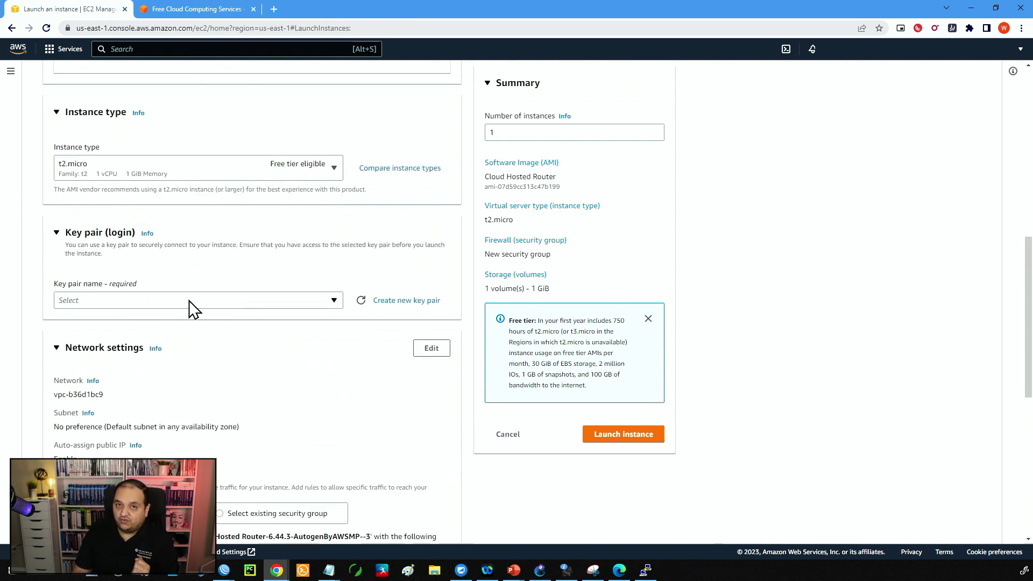
{"action": "scroll", "coordinate": [209, 320], "scroll_direction": "down", "scroll_amount": 2}
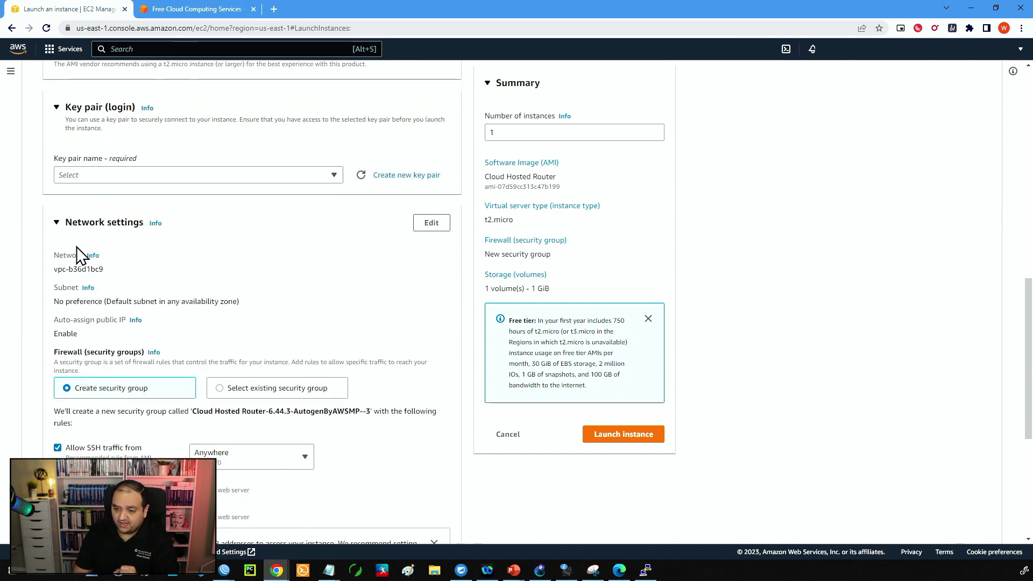
{"action": "scroll", "coordinate": [138, 285], "scroll_direction": "down", "scroll_amount": 2}
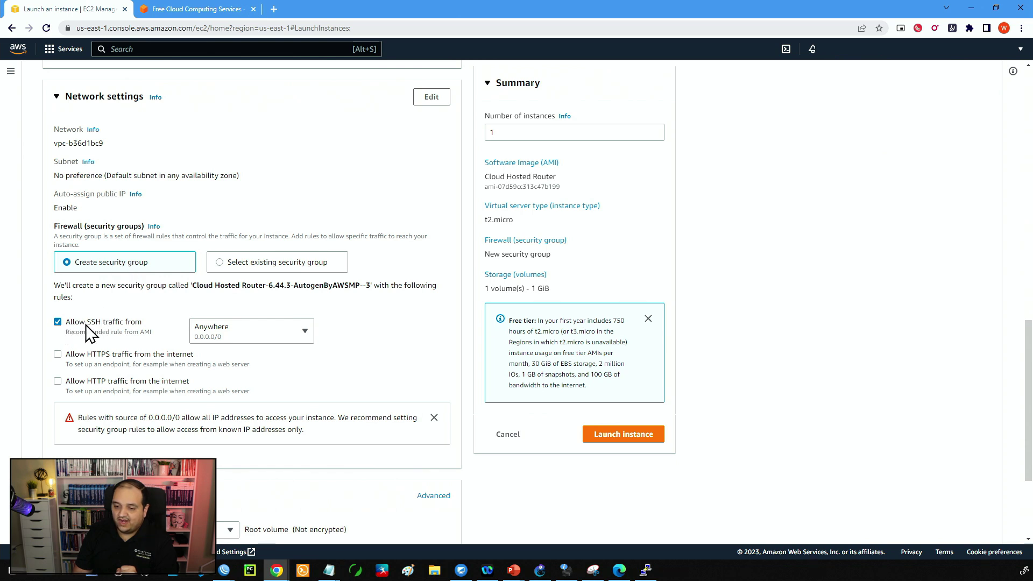
{"action": "left_click_drag", "start_coordinate": [85, 324], "coordinate": [200, 336]}
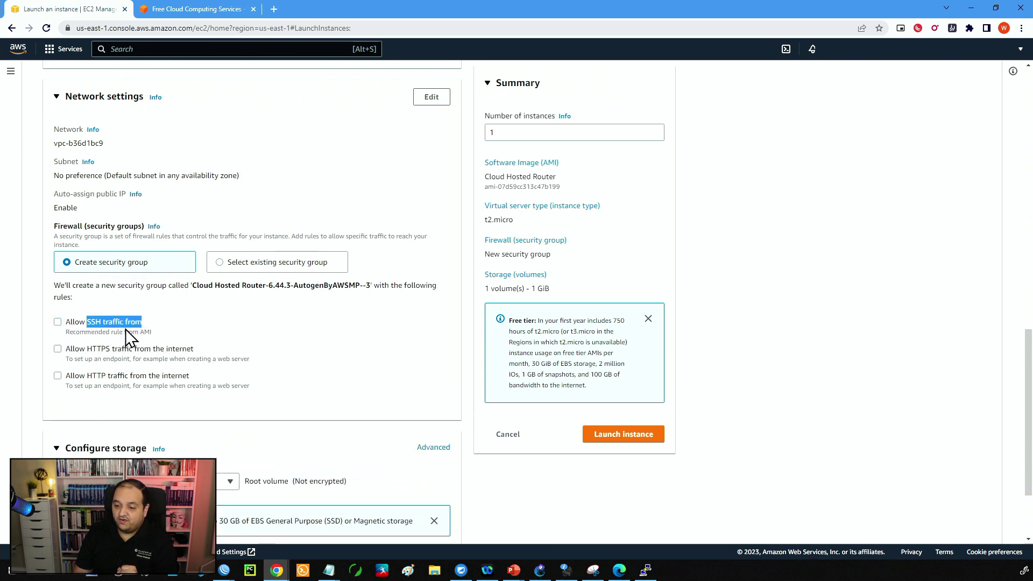
{"action": "left_click", "coordinate": [58, 323]}
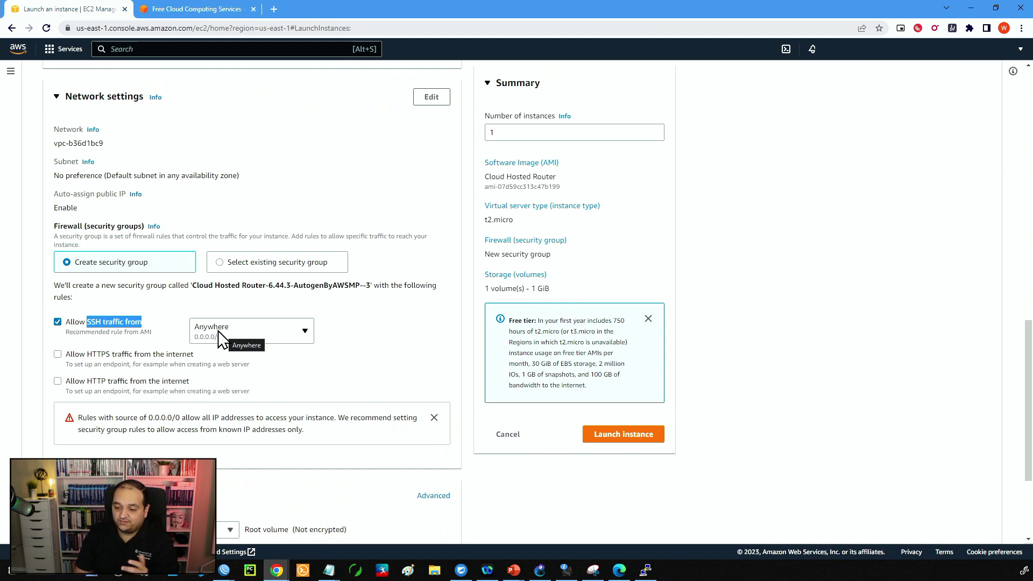
{"action": "scroll", "coordinate": [215, 334], "scroll_direction": "down", "scroll_amount": 3}
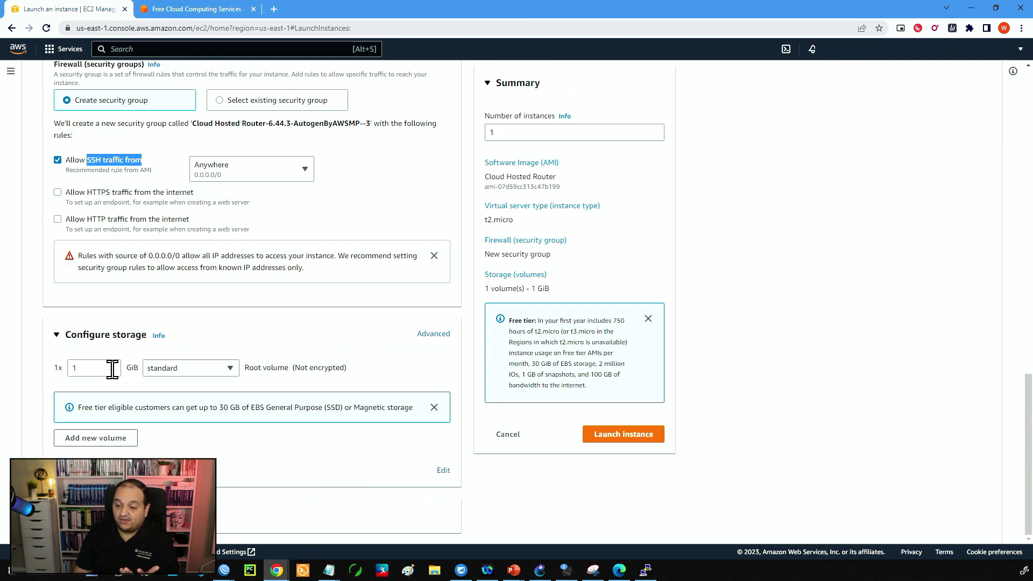
{"action": "scroll", "coordinate": [334, 419], "scroll_direction": "up", "scroll_amount": 10}
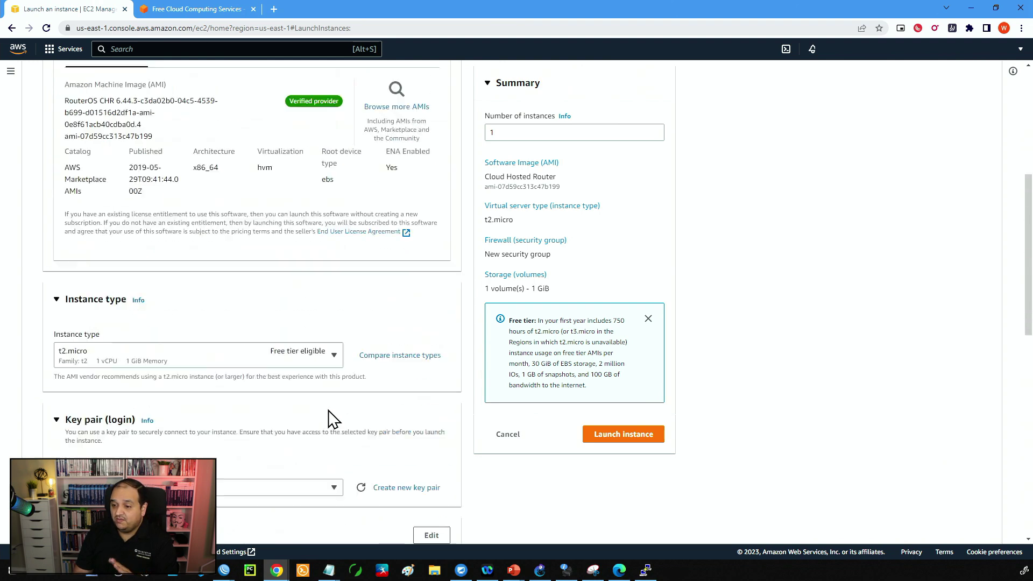
{"action": "scroll", "coordinate": [330, 417], "scroll_direction": "down", "scroll_amount": 9}
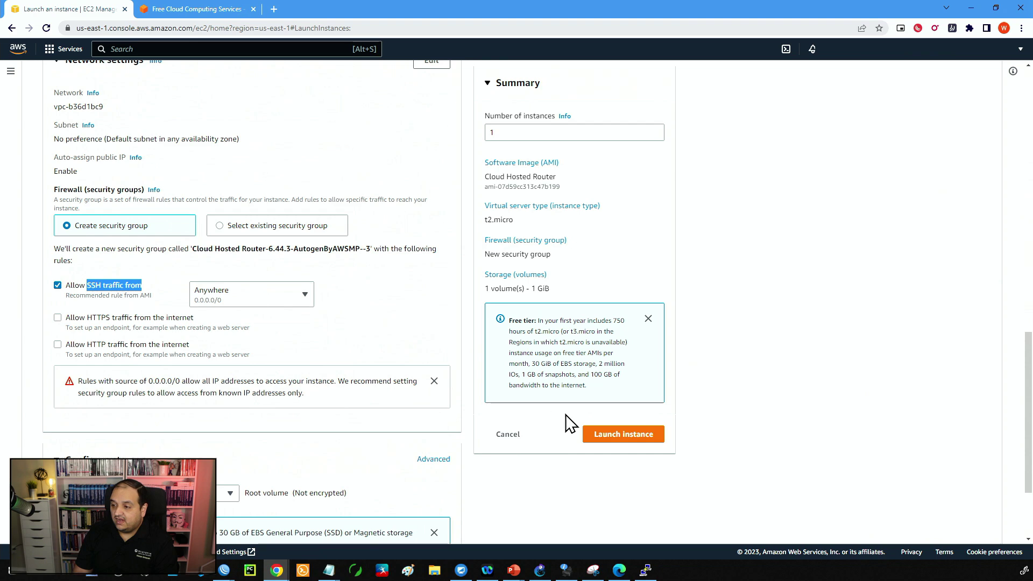
Step: Create a new RSA .pem key pair named chr-keys for the instance
{"action": "left_click", "coordinate": [616, 435]}
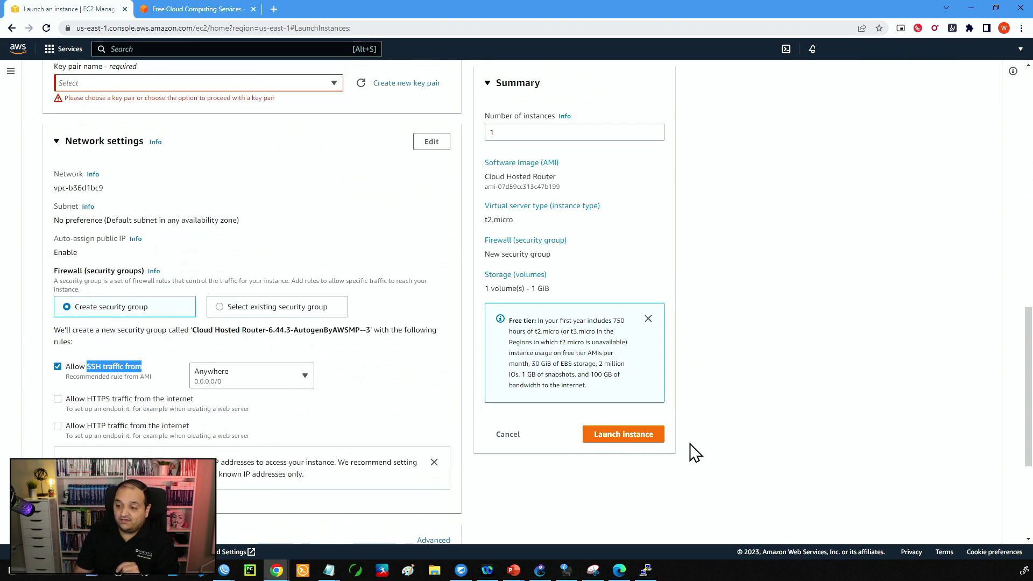
{"action": "scroll", "coordinate": [538, 419], "scroll_direction": "up", "scroll_amount": 2}
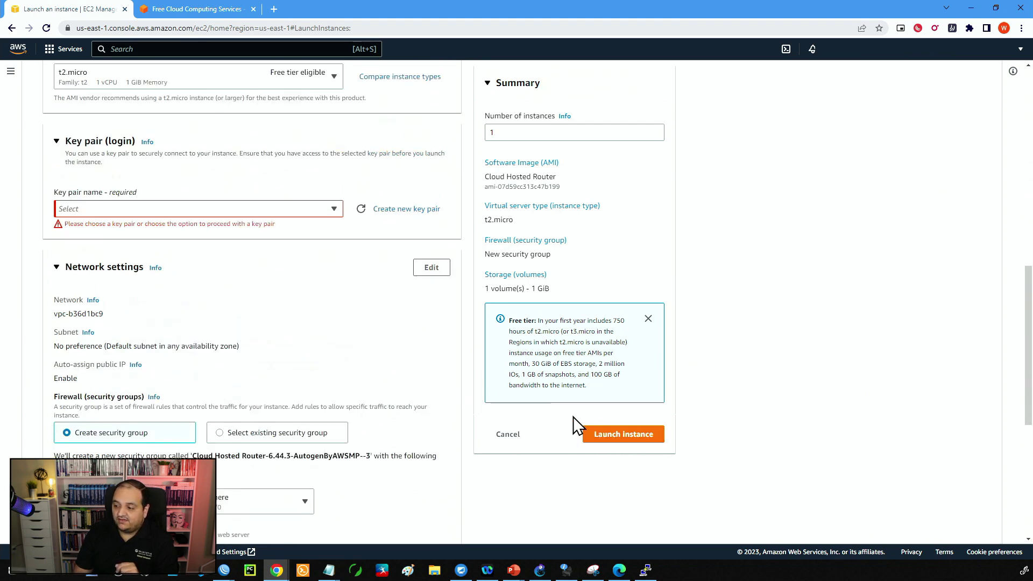
{"action": "scroll", "coordinate": [420, 388], "scroll_direction": "up", "scroll_amount": 4}
{"action": "scroll", "coordinate": [258, 355], "scroll_direction": "down", "scroll_amount": 2}
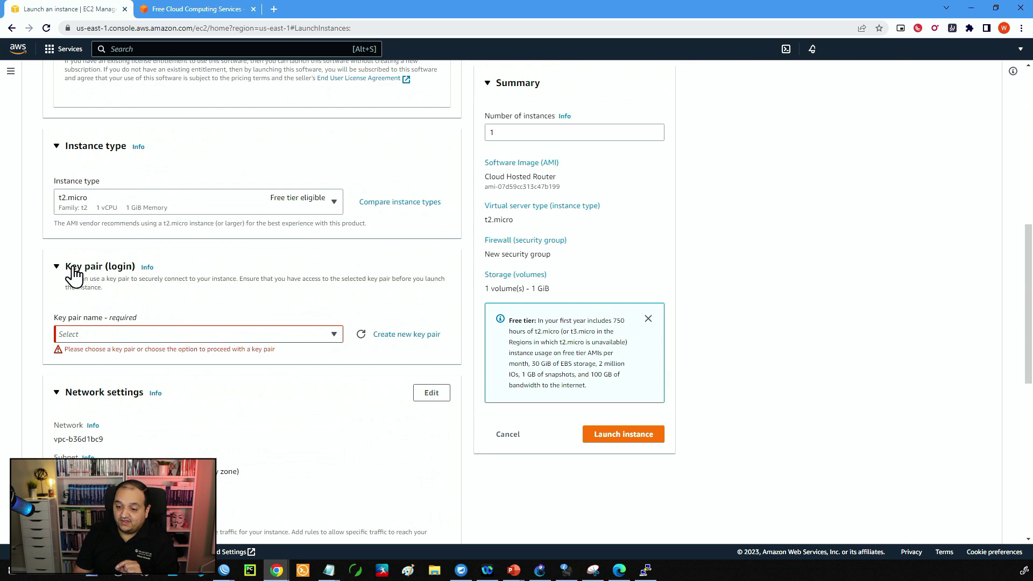
{"action": "left_click", "coordinate": [329, 336]}
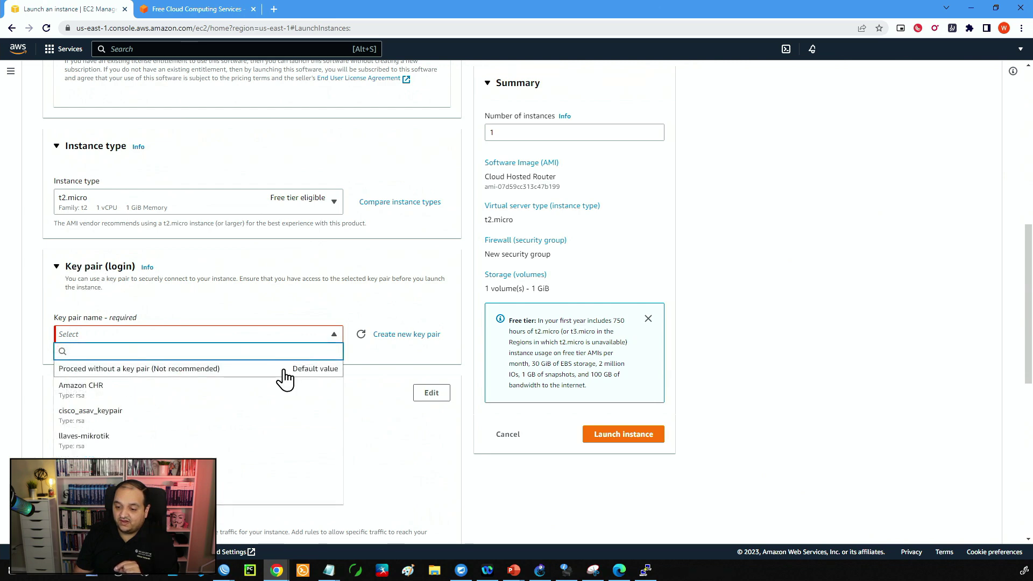
{"action": "left_click", "coordinate": [401, 335]}
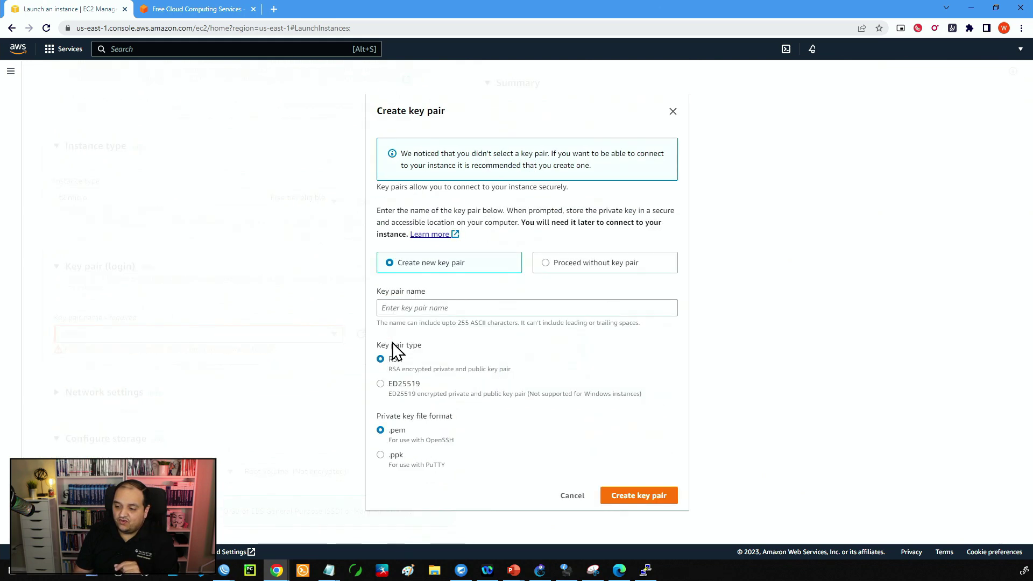
{"action": "left_click", "coordinate": [450, 308]}
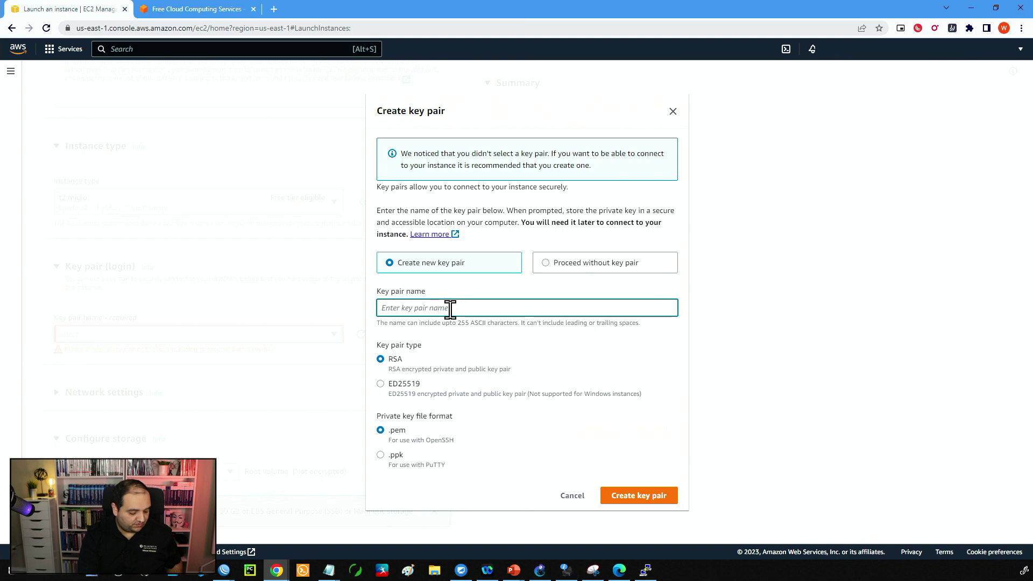
{"action": "type", "text": "chr-keys"}
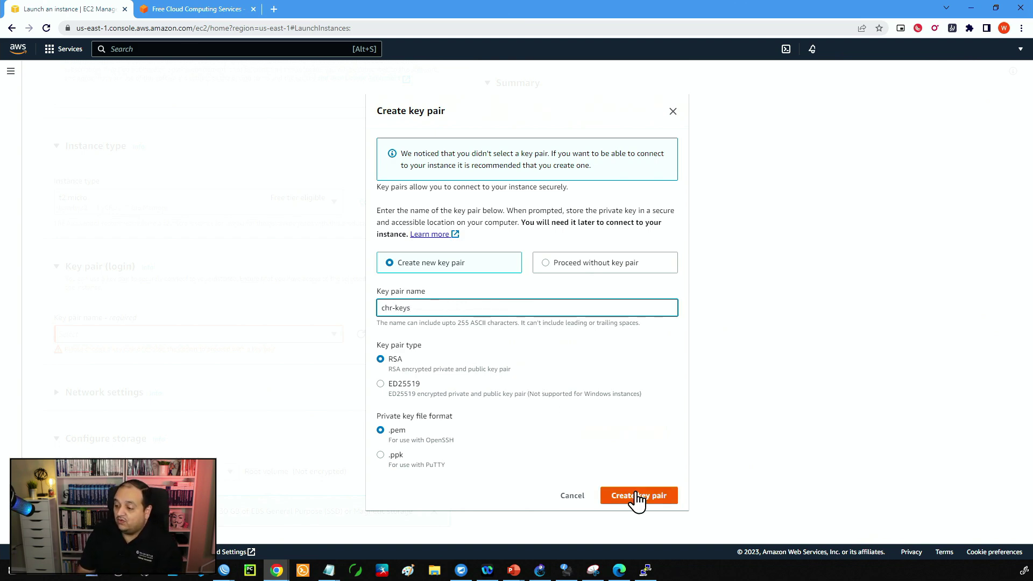
{"action": "left_click", "coordinate": [634, 497]}
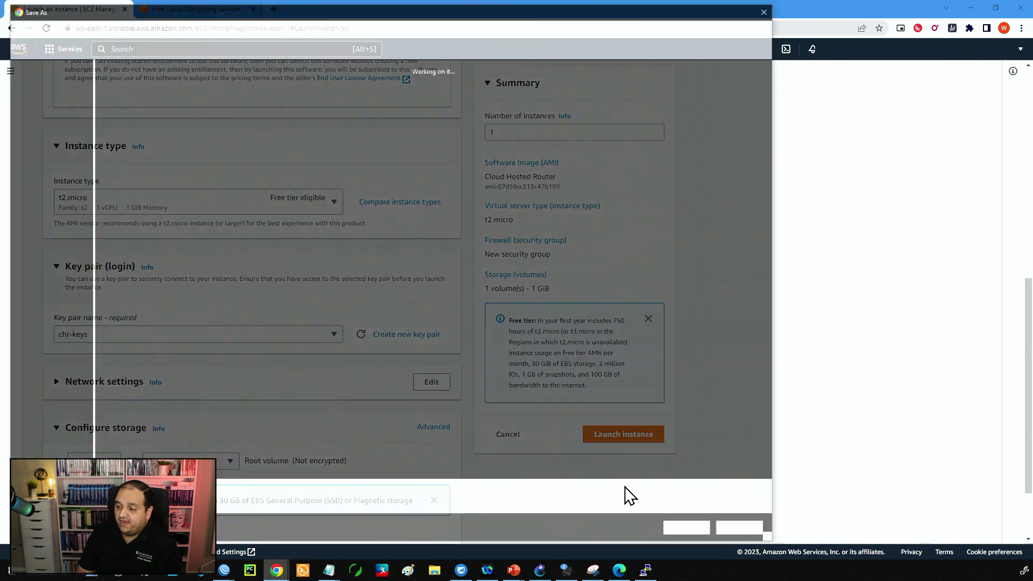
Step: Save the chr-keys .pem file and launch the CHRonAWS instance successfully
{"action": "key", "text": "Return"}
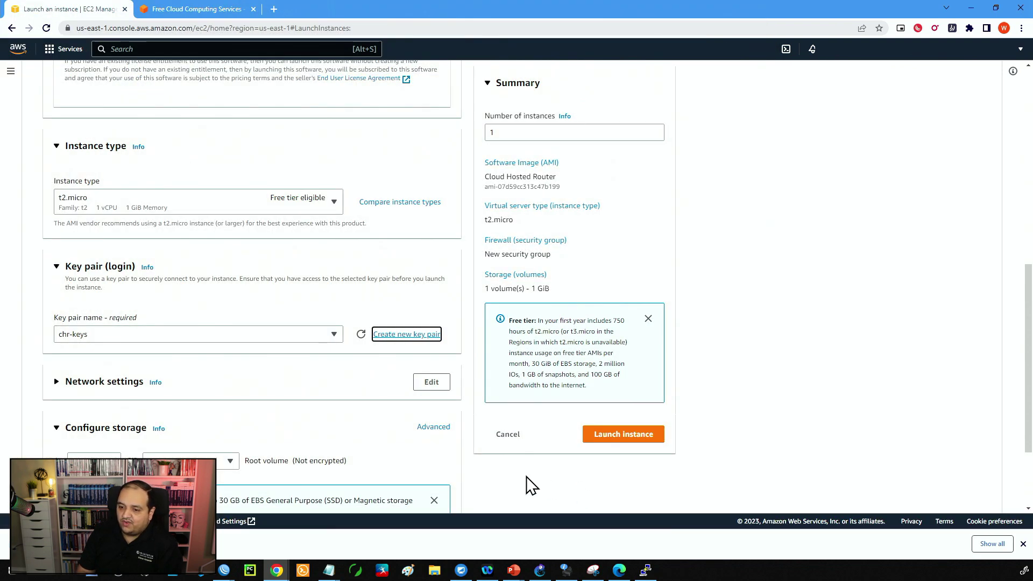
{"action": "scroll", "coordinate": [537, 473], "scroll_direction": "down", "scroll_amount": 2}
{"action": "left_click", "coordinate": [619, 442]}
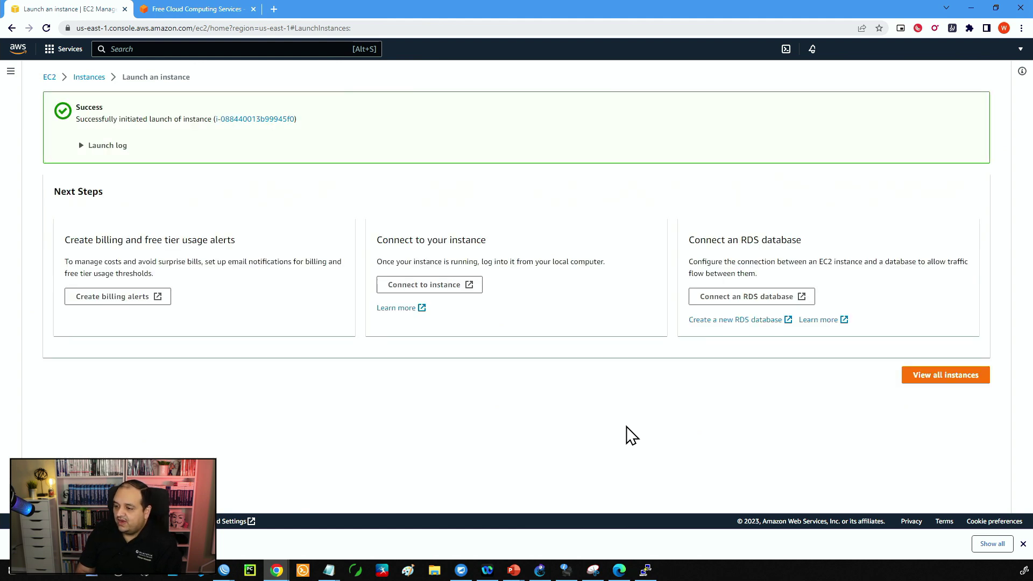
{"action": "left_click_drag", "start_coordinate": [80, 107], "coordinate": [103, 108]}
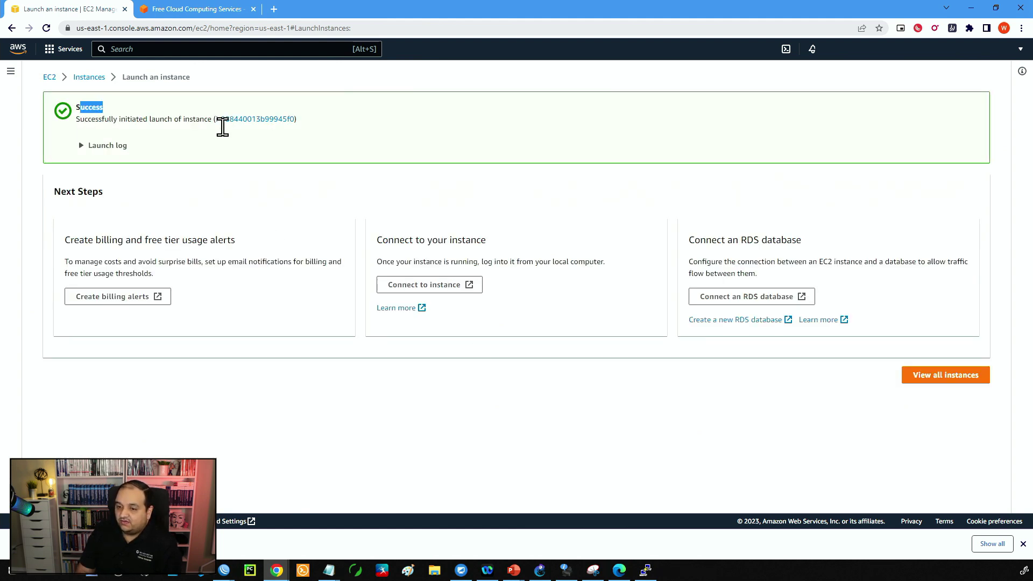
Step: Show the CHRonAWS instance's details from the full instances list
{"action": "left_click", "coordinate": [945, 376]}
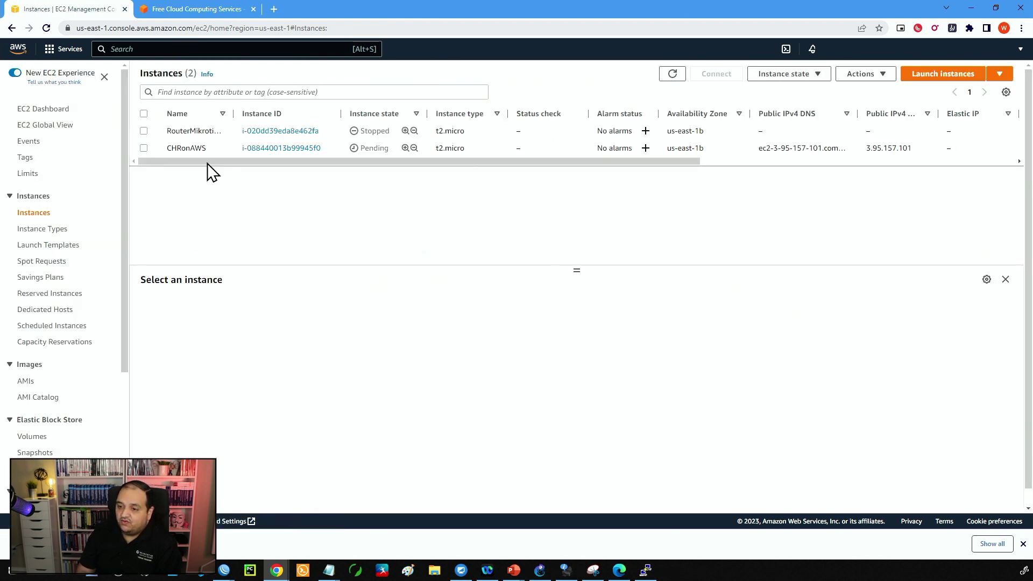
{"action": "left_click_drag", "start_coordinate": [171, 148], "coordinate": [202, 149]}
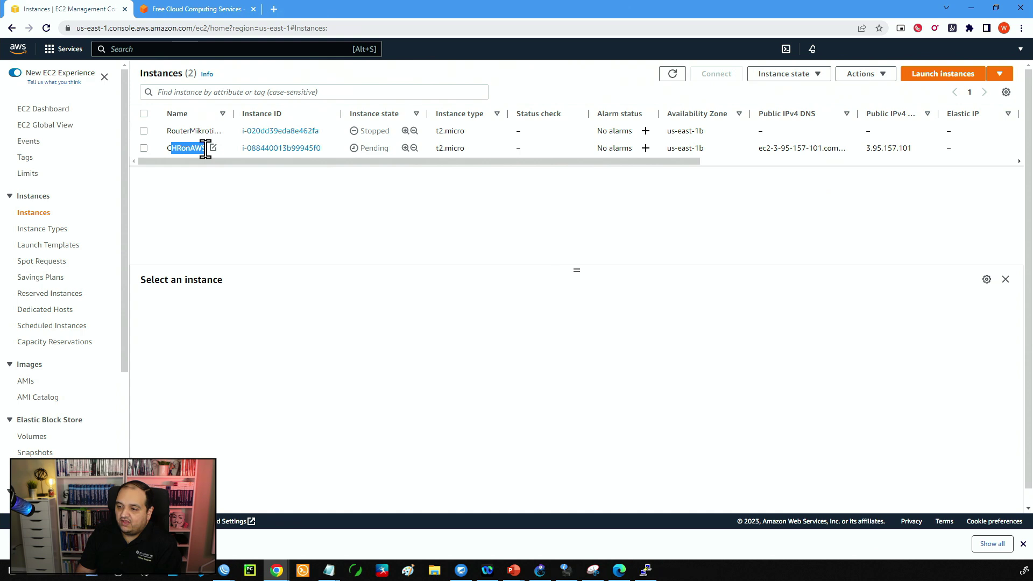
{"action": "left_click", "coordinate": [205, 149]}
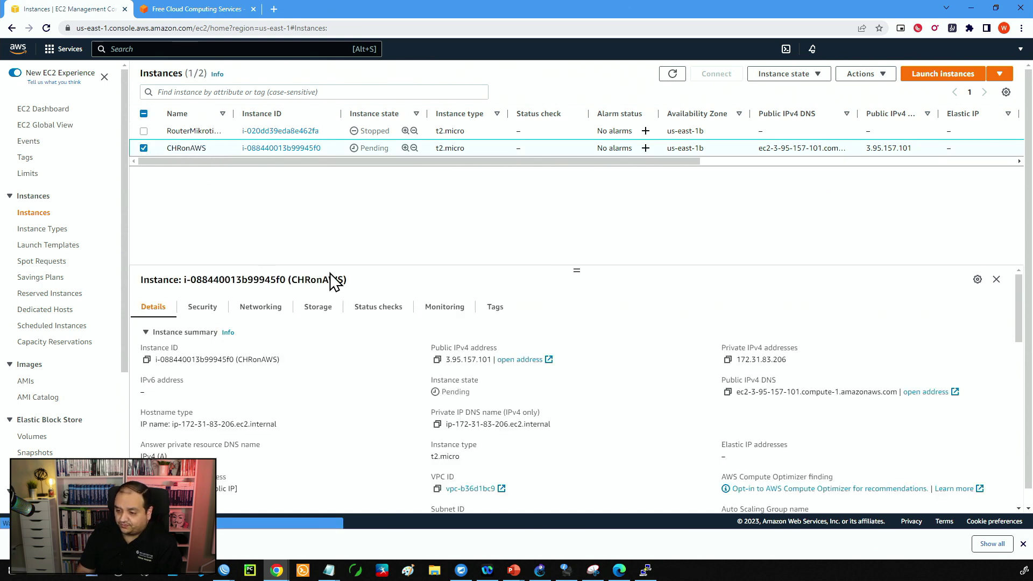
{"action": "left_click_drag", "start_coordinate": [576, 269], "coordinate": [570, 205]}
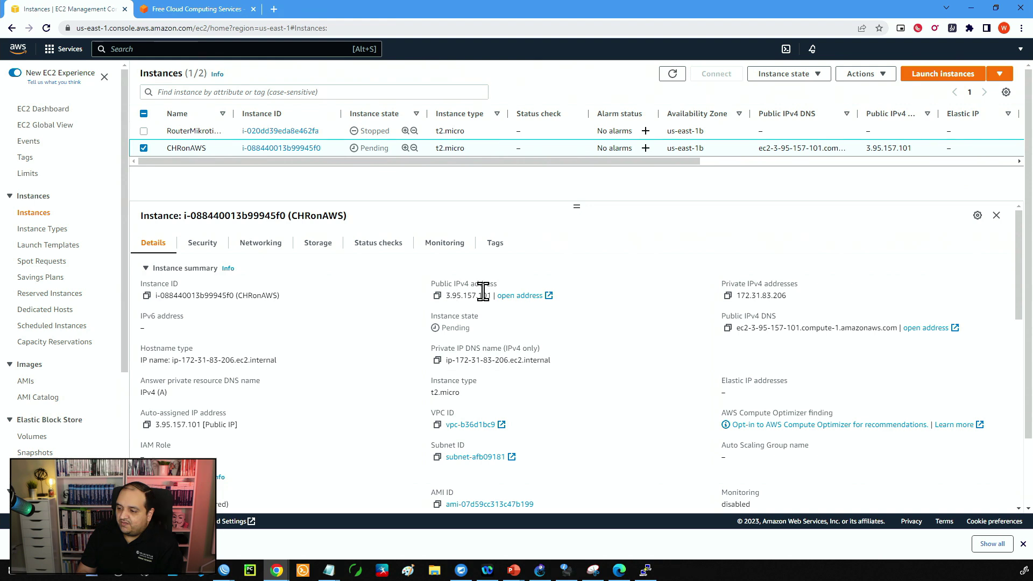
Step: Copy the instance's Public IPv4 DNS name (public IP 3.95.157.101)
{"action": "left_click_drag", "start_coordinate": [489, 296], "coordinate": [438, 306]}
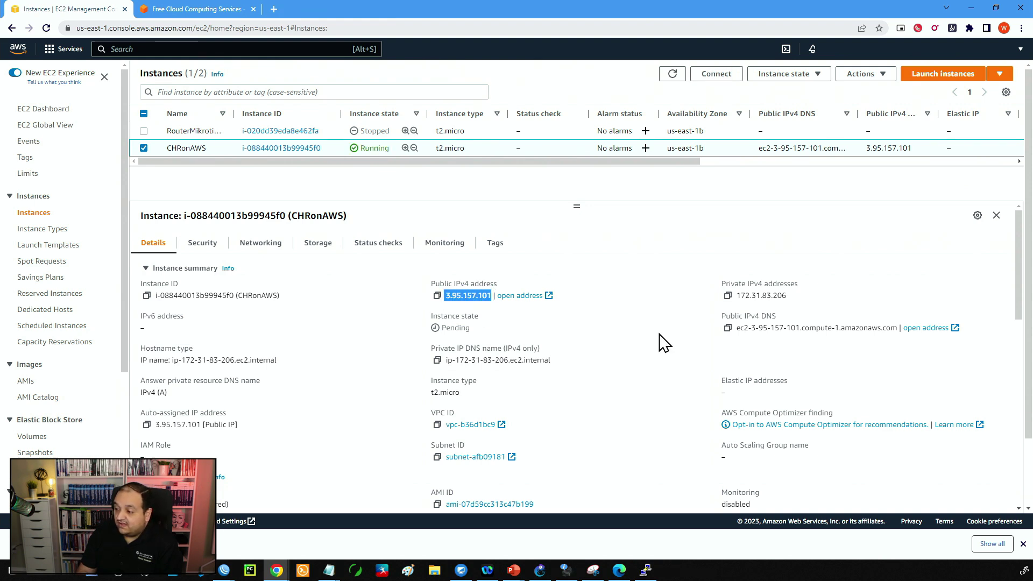
{"action": "left_click_drag", "start_coordinate": [737, 327], "coordinate": [898, 329]}
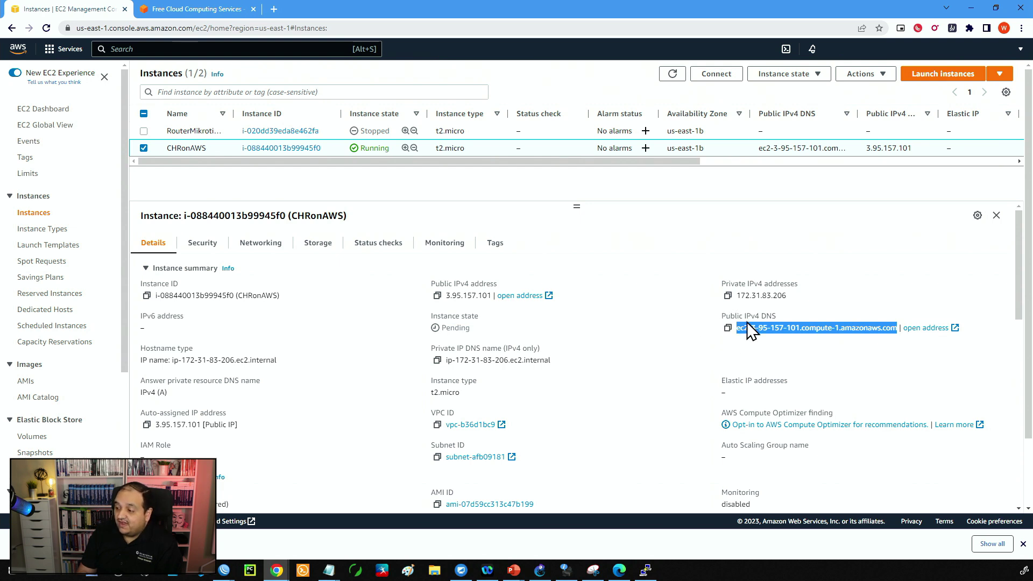
{"action": "left_click_drag", "start_coordinate": [781, 317], "coordinate": [725, 317]}
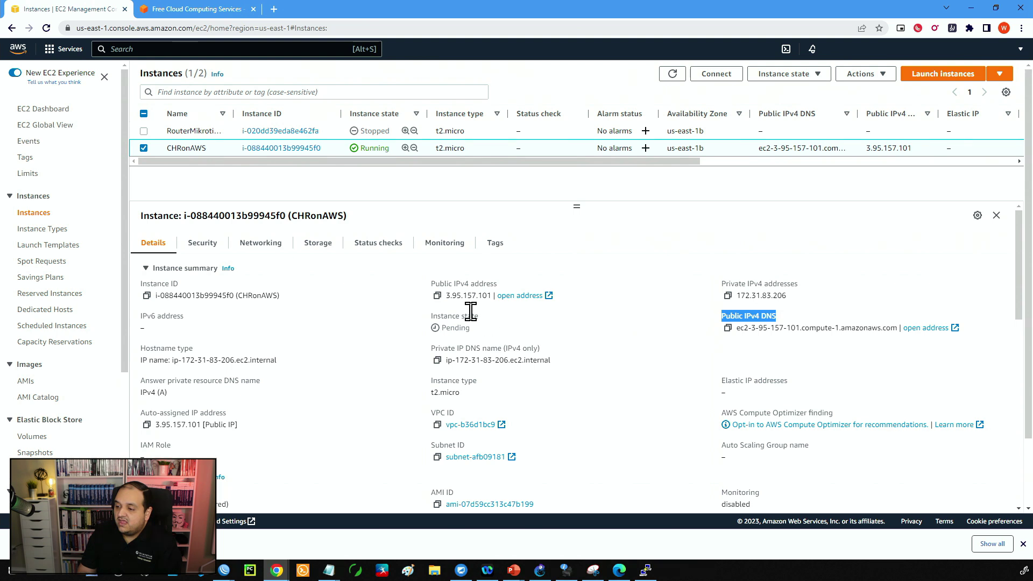
{"action": "left_click_drag", "start_coordinate": [445, 295], "coordinate": [489, 297]}
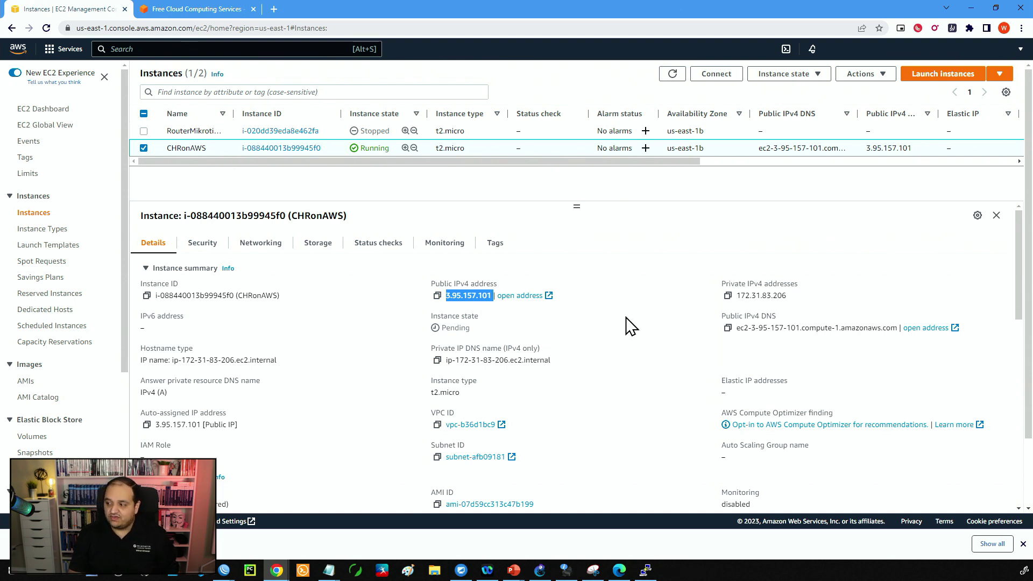
{"action": "left_click_drag", "start_coordinate": [780, 317], "coordinate": [722, 317]}
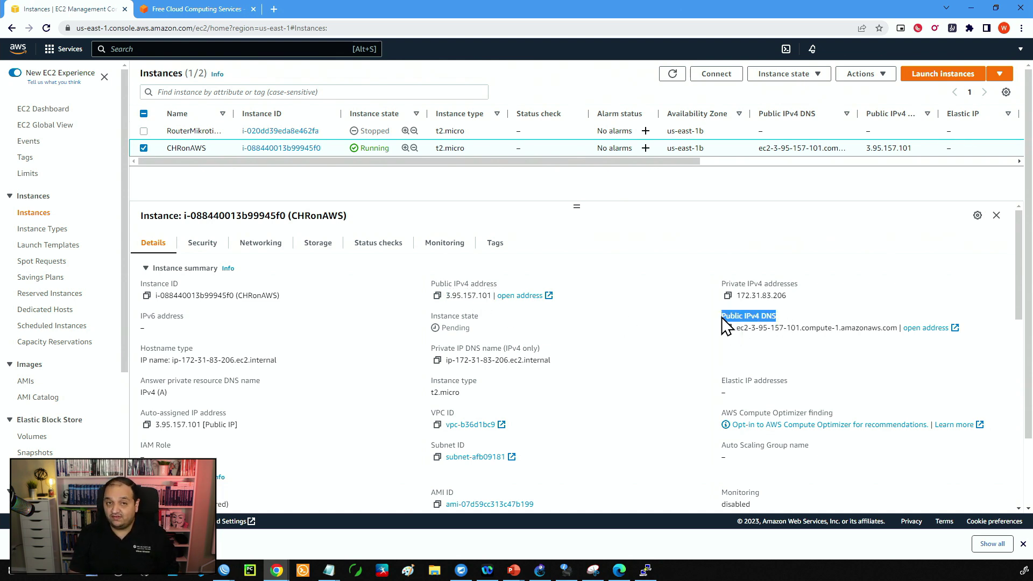
{"action": "left_click", "coordinate": [728, 328]}
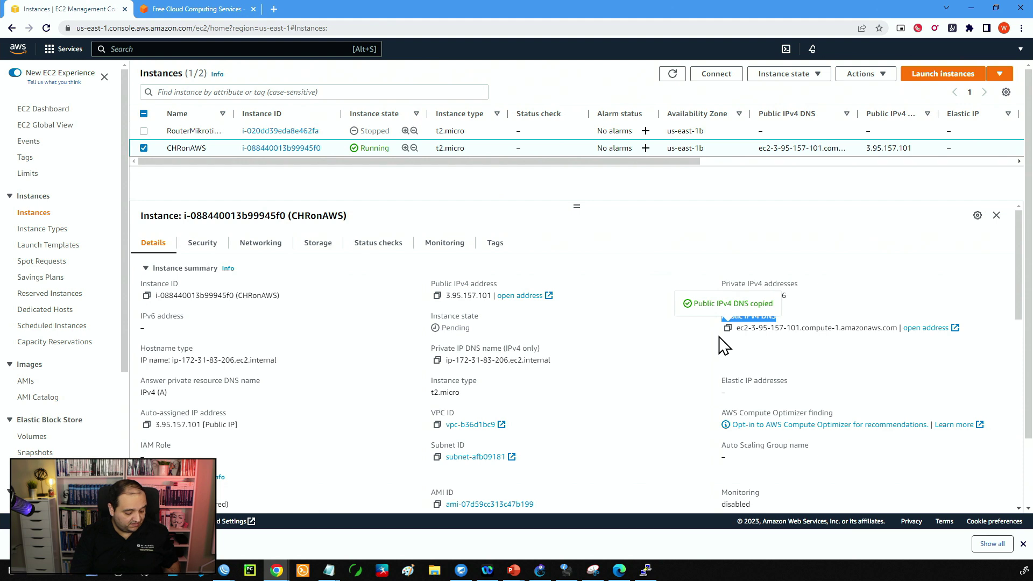
Step: Paste the DNS name into Notepad under a 'CHR ON AWS' title, labelled 'IP/DNS:'
{"action": "key", "text": "alt+Tab"}
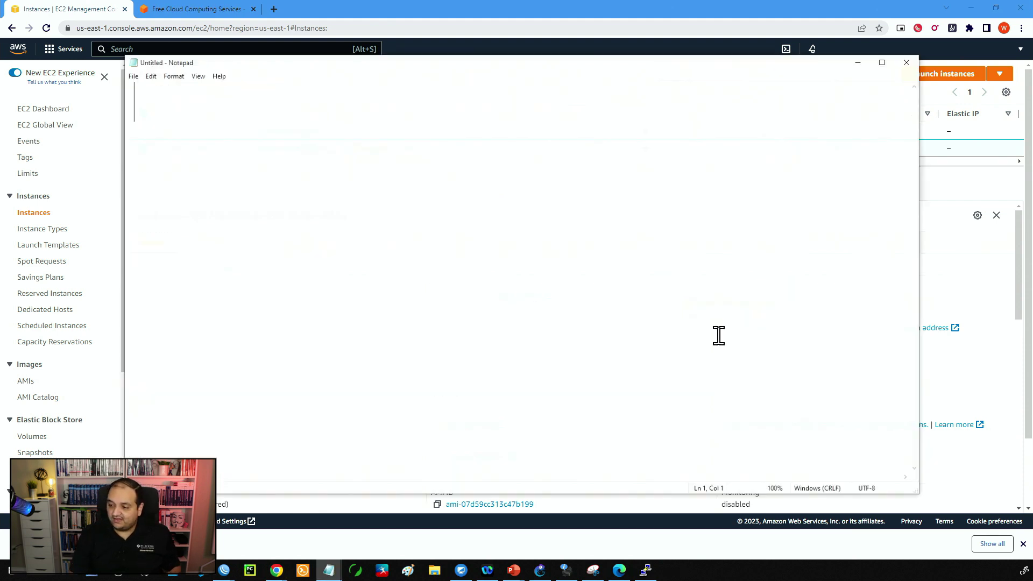
{"action": "key", "text": "ctrl+v"}
{"action": "key", "text": "ctrl+minus"}
{"action": "key", "text": "ctrl+minus"}
{"action": "key", "text": "ctrl+minus"}
{"action": "key", "text": "ctrl+minus"}
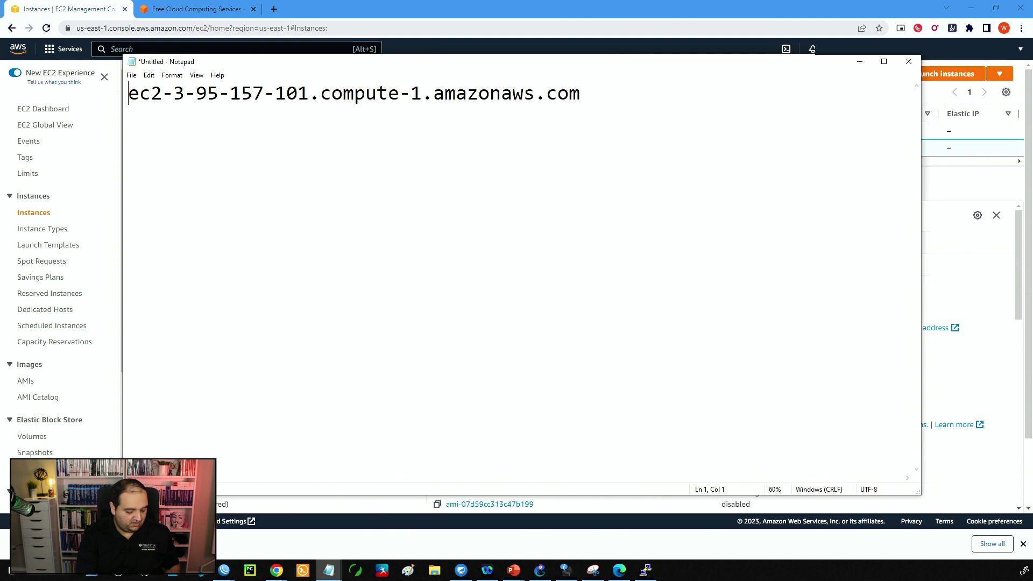
{"action": "type", "text": "CHR ON AWS"}
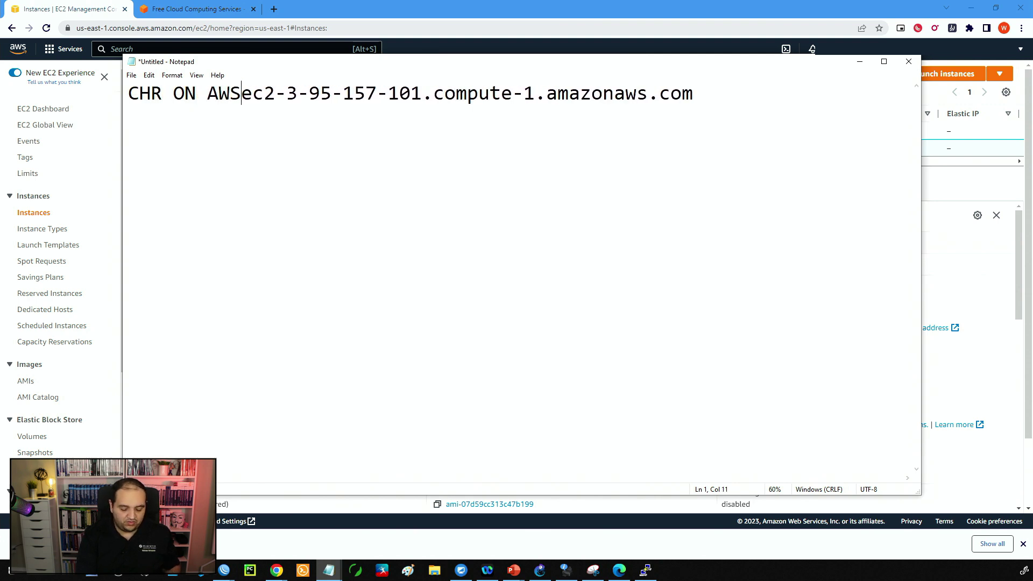
{"action": "key", "text": "Return"}
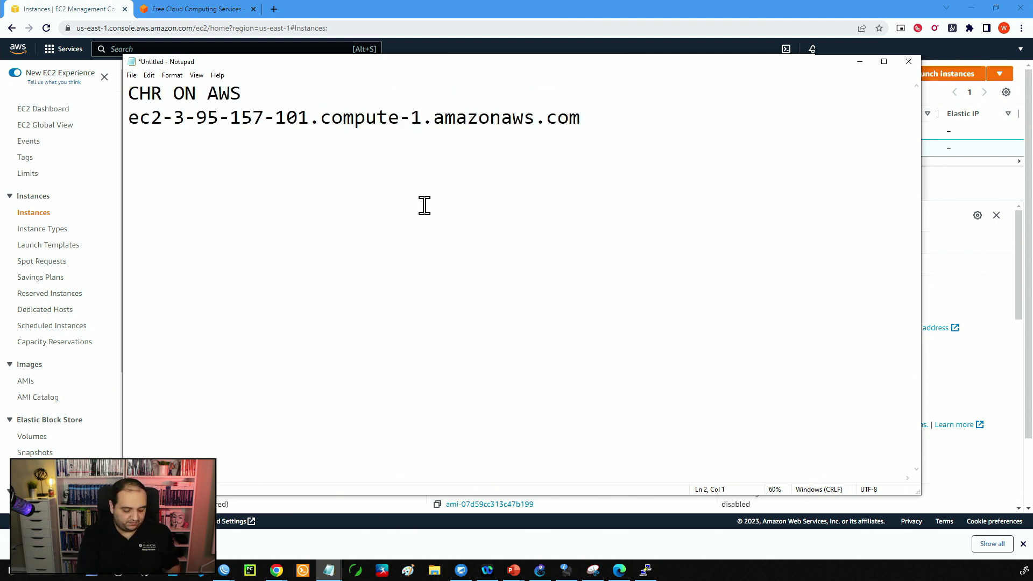
{"action": "type", "text": "IP"}
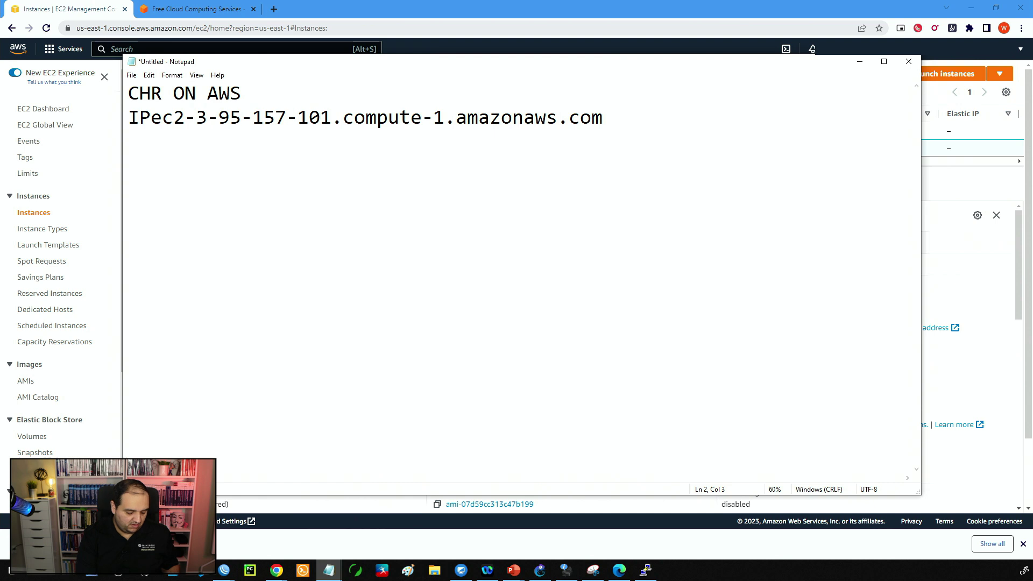
{"action": "type", "text": "/DNS"}
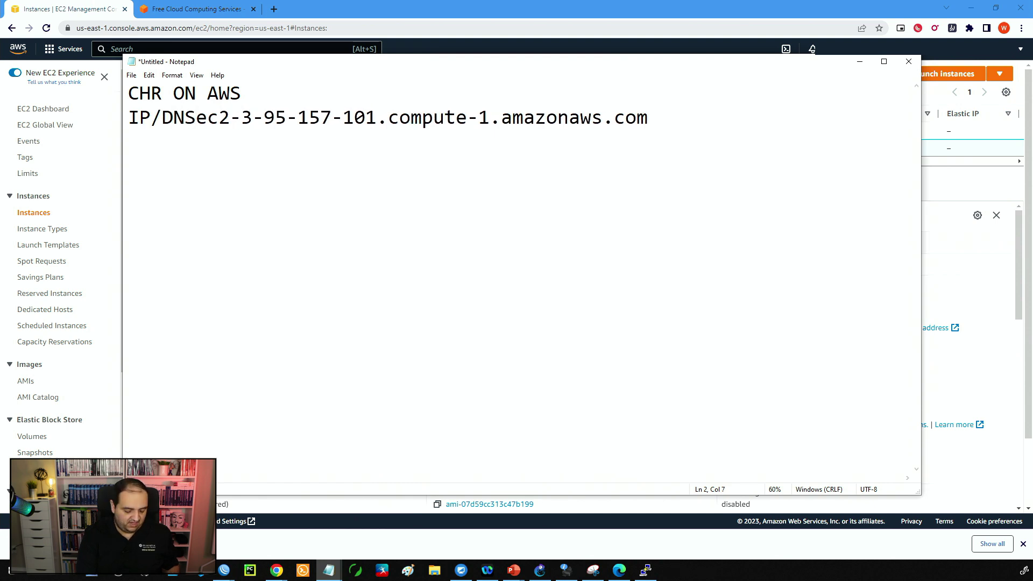
{"action": "type", "text": ":"}
{"action": "left_click", "coordinate": [697, 124]}
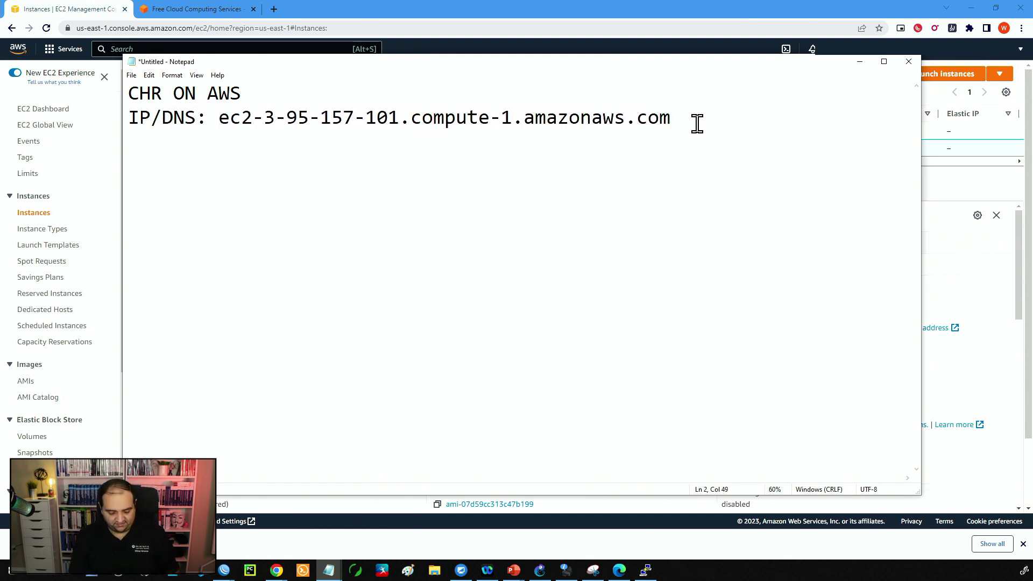
{"action": "key", "text": "alt+Tab"}
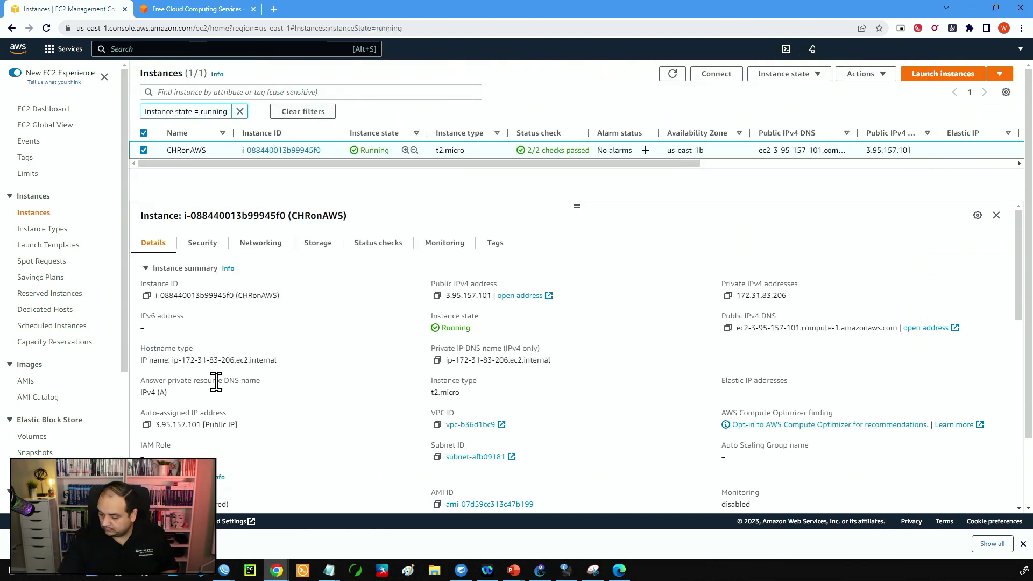
Step: From the instance's Security tab, open security group sg-009962ae919277ce2
{"action": "left_click", "coordinate": [207, 249]}
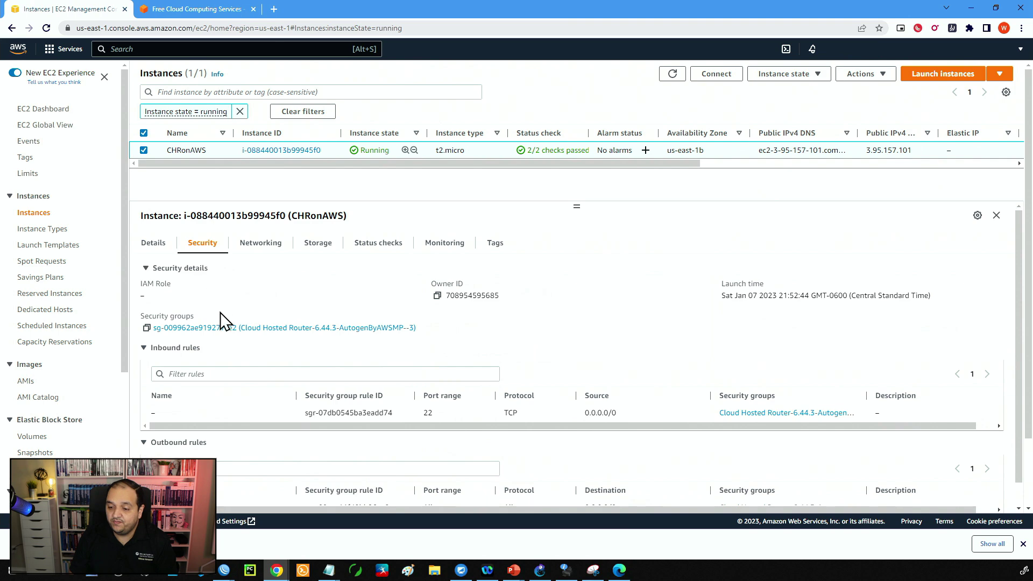
{"action": "left_click_drag", "start_coordinate": [142, 318], "coordinate": [194, 318]}
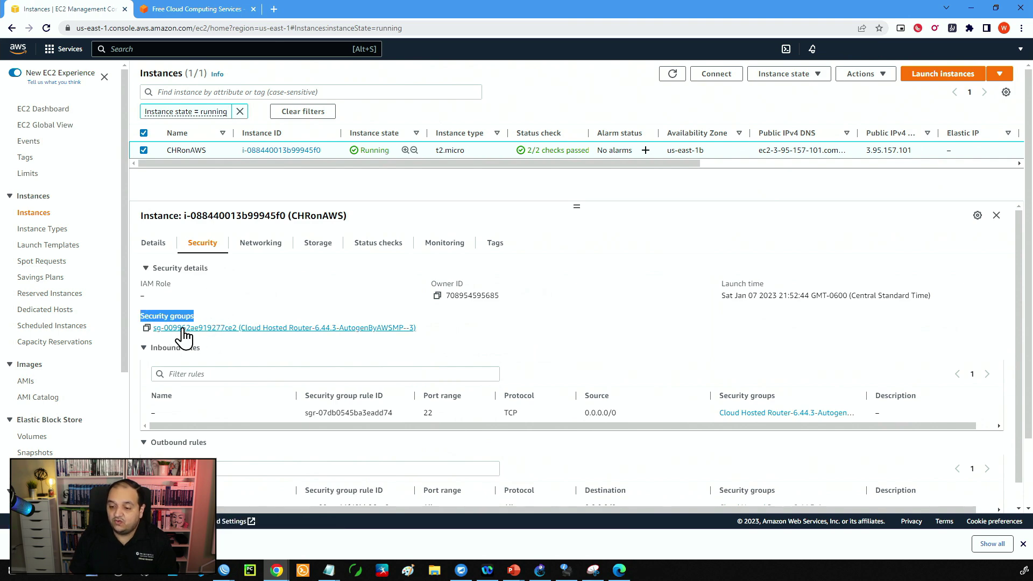
{"action": "left_click", "coordinate": [301, 329]}
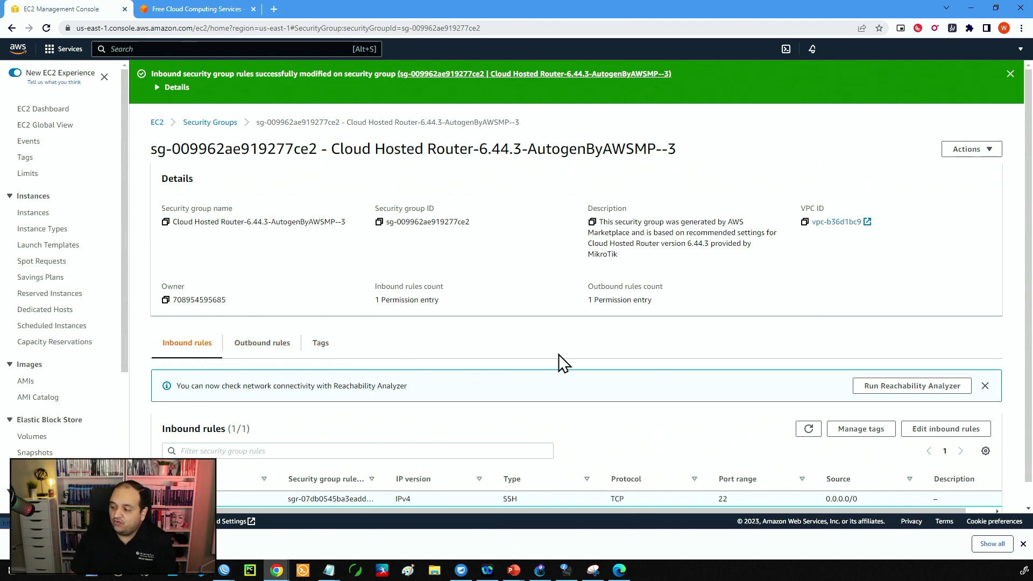
Step: Add an inbound rule for TCP port 8291 from Anywhere-IPv4 0.0.0.0/0
{"action": "left_click", "coordinate": [923, 433]}
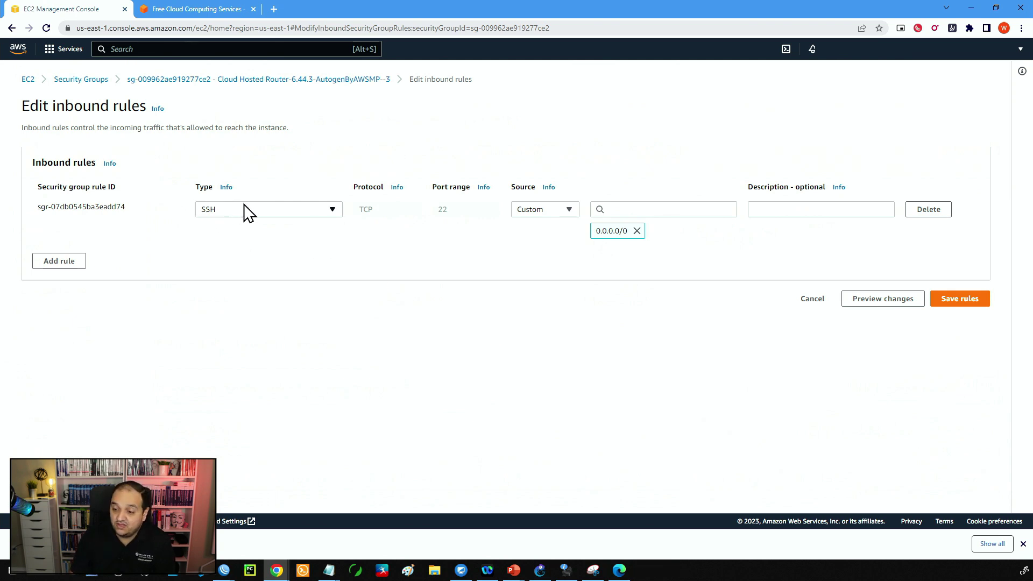
{"action": "left_click", "coordinate": [71, 265]}
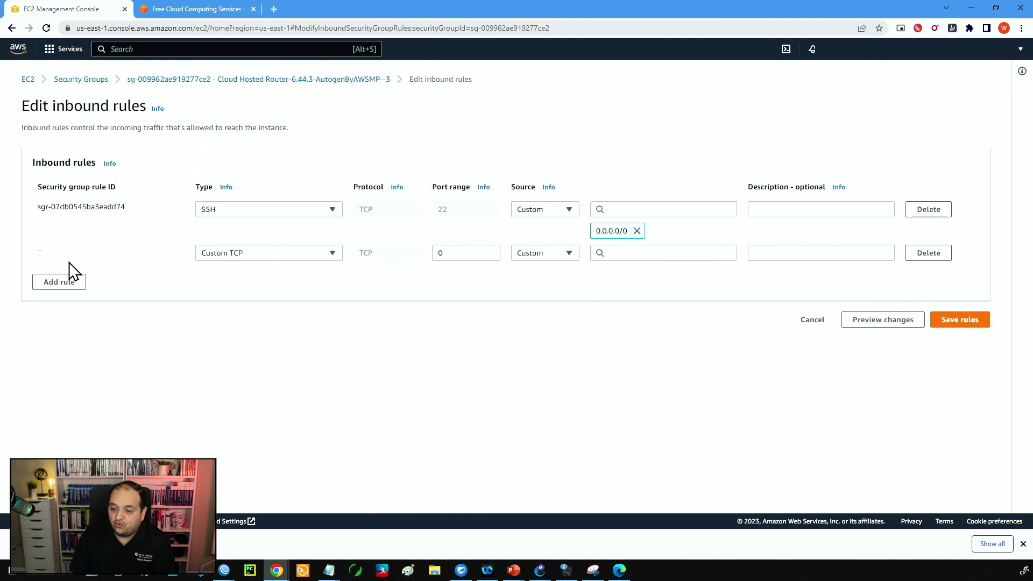
{"action": "key", "text": "Tab"}
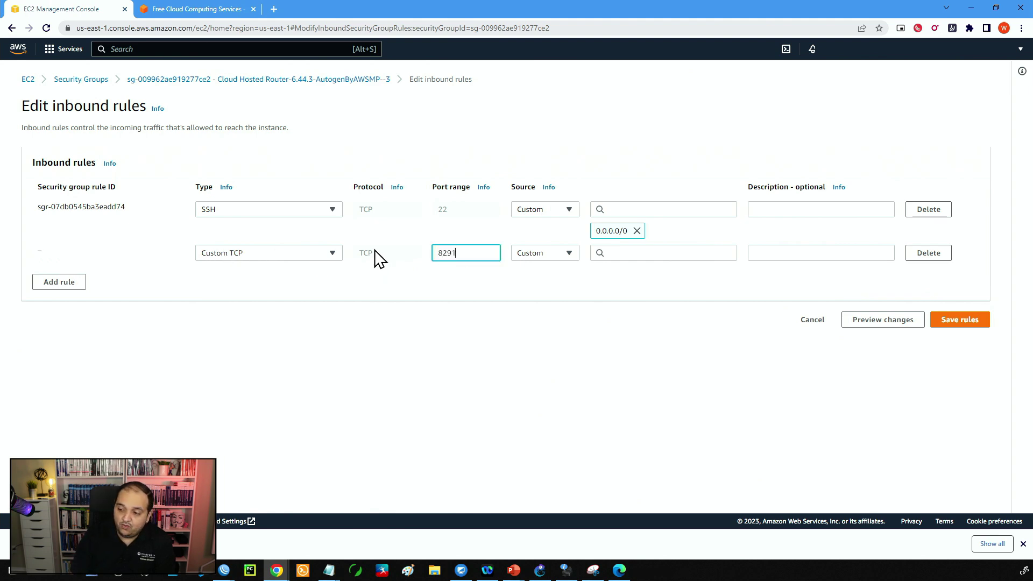
{"action": "key", "text": "ctrl+a"}
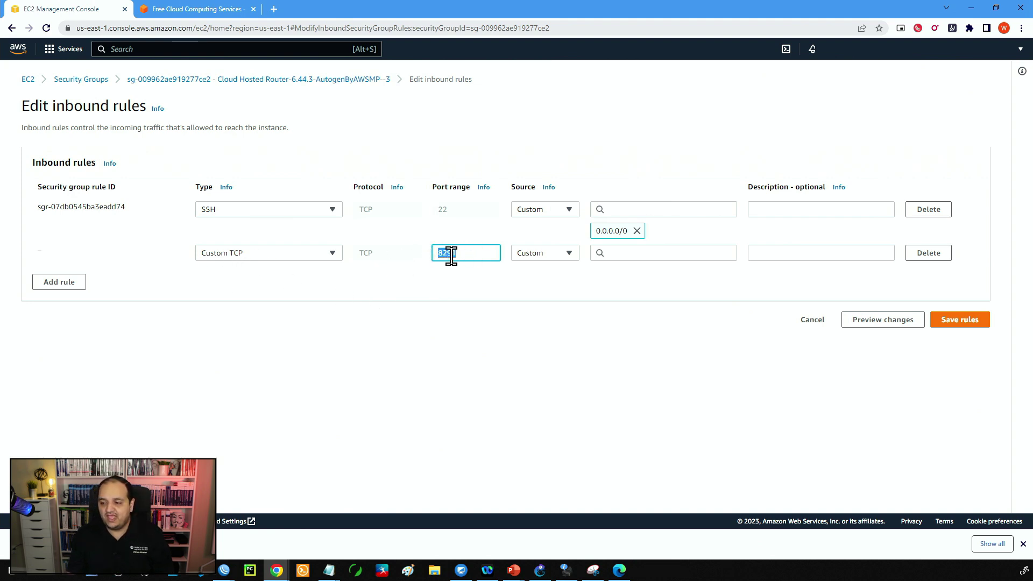
{"action": "left_click", "coordinate": [620, 247]}
{"action": "left_click", "coordinate": [627, 295]}
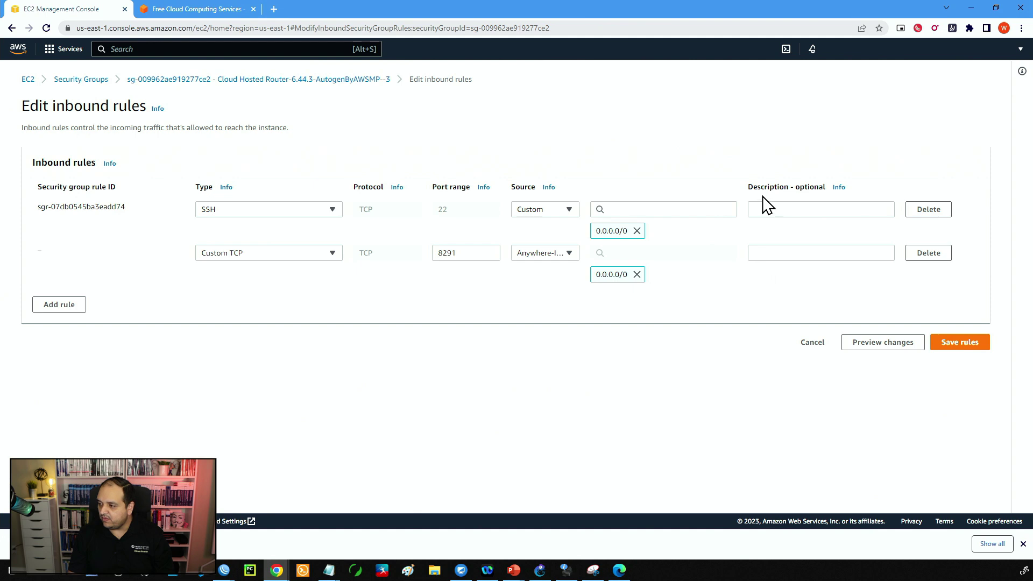
Step: Describe the new rule as Winbox, save the inbound rules, and check port 8291
{"action": "left_click", "coordinate": [775, 248]}
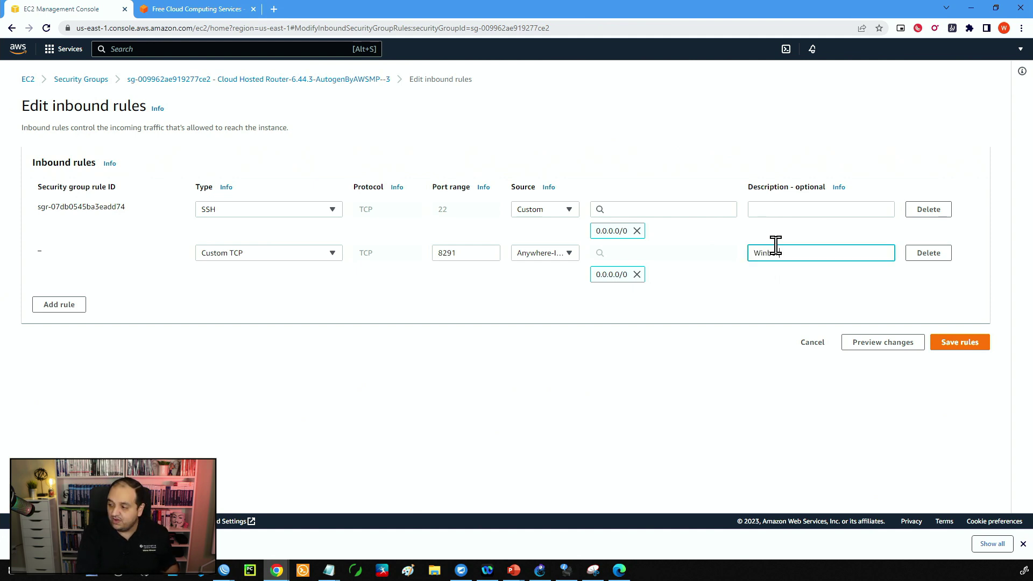
{"action": "type", "text": "Winbox"}
{"action": "key", "text": "ctrl+a"}
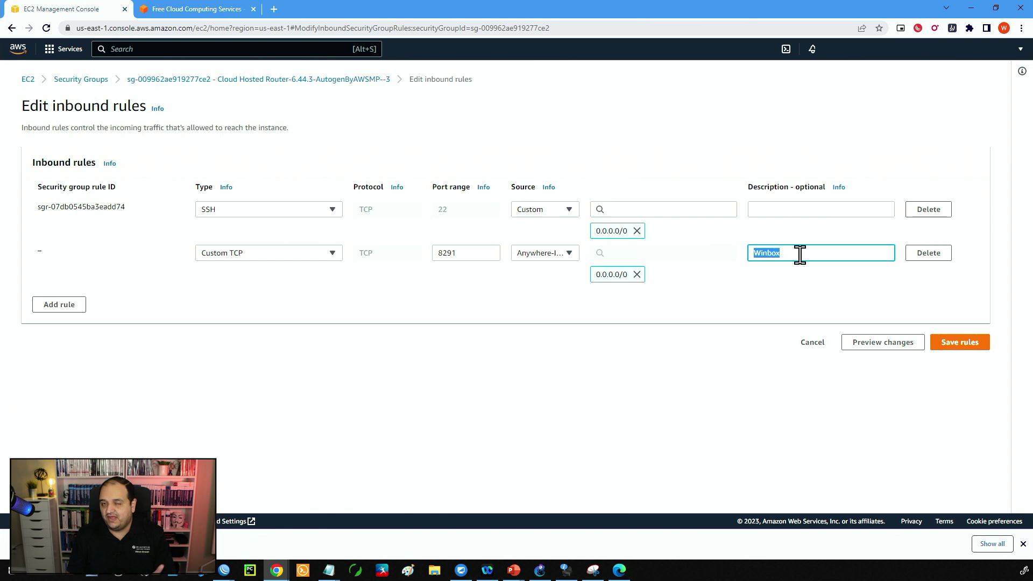
{"action": "left_click", "coordinate": [952, 344]}
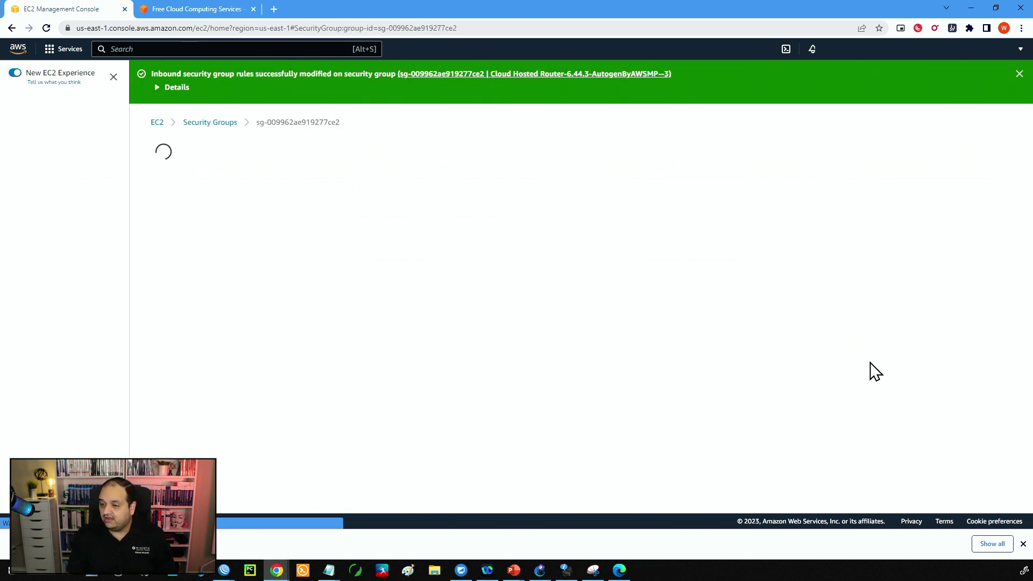
{"action": "scroll", "coordinate": [592, 414], "scroll_direction": "down", "scroll_amount": 1}
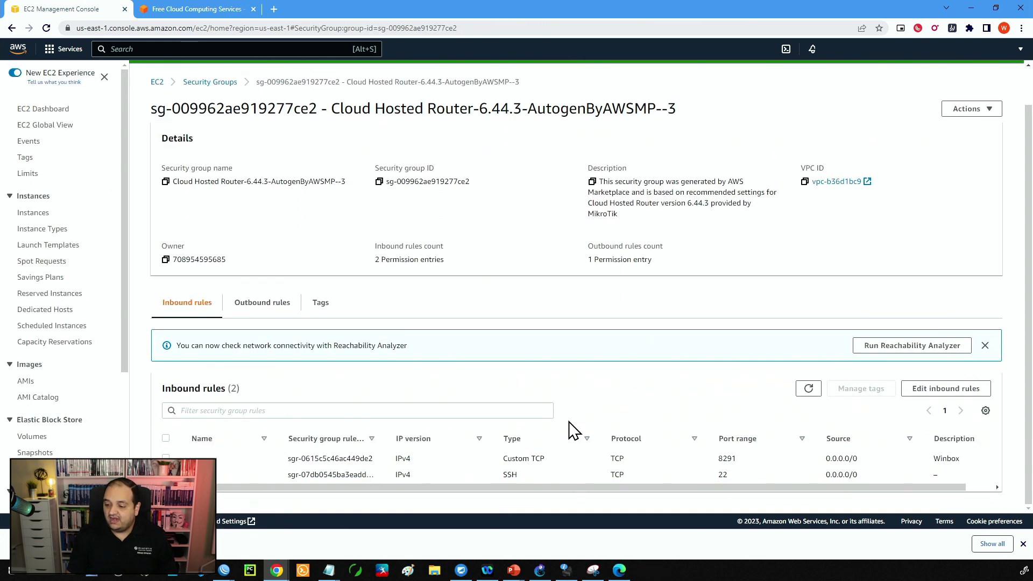
{"action": "double_click", "coordinate": [745, 459]}
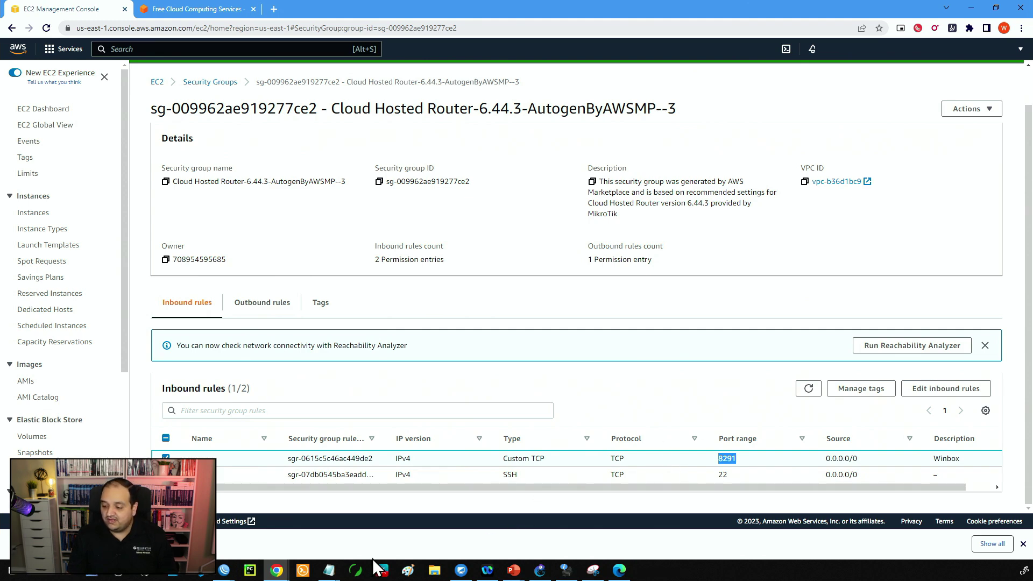
{"action": "left_click", "coordinate": [231, 572]}
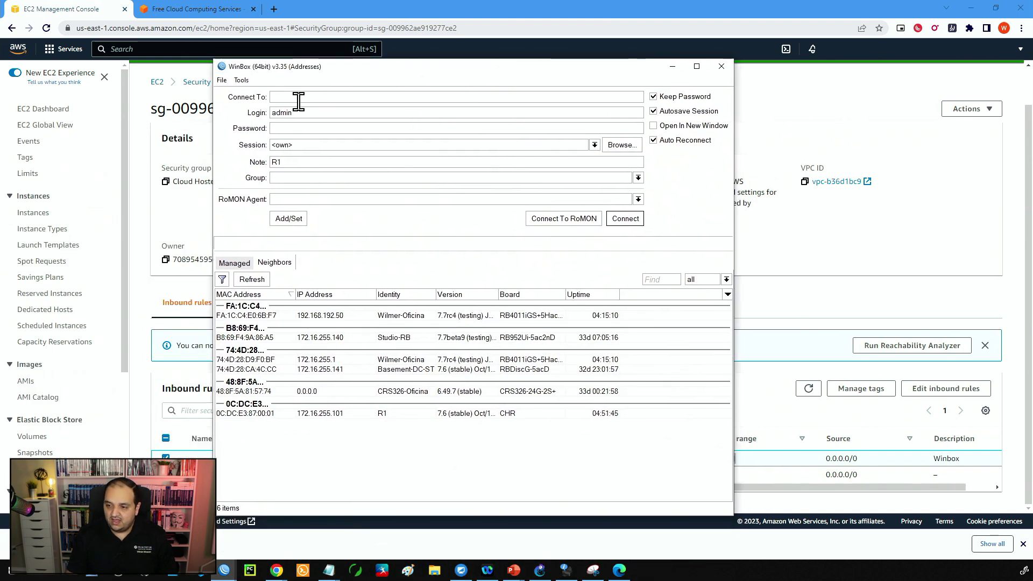
Step: Paste the instance's DNS name from Notepad into WinBox and connect as admin
{"action": "left_click", "coordinate": [328, 570]}
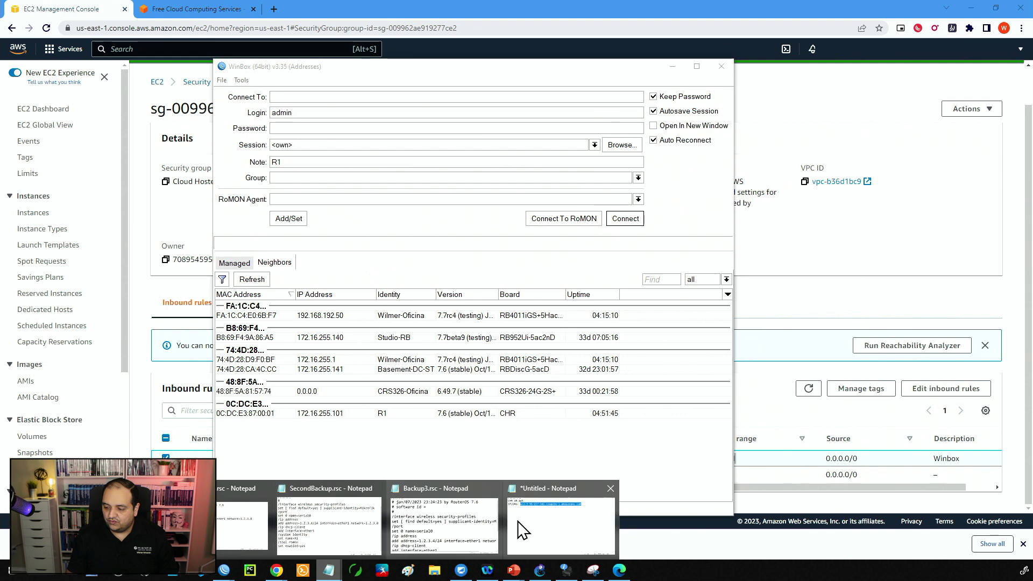
{"action": "left_click", "coordinate": [520, 530]}
{"action": "right_click", "coordinate": [379, 117]}
{"action": "left_click", "coordinate": [430, 151]}
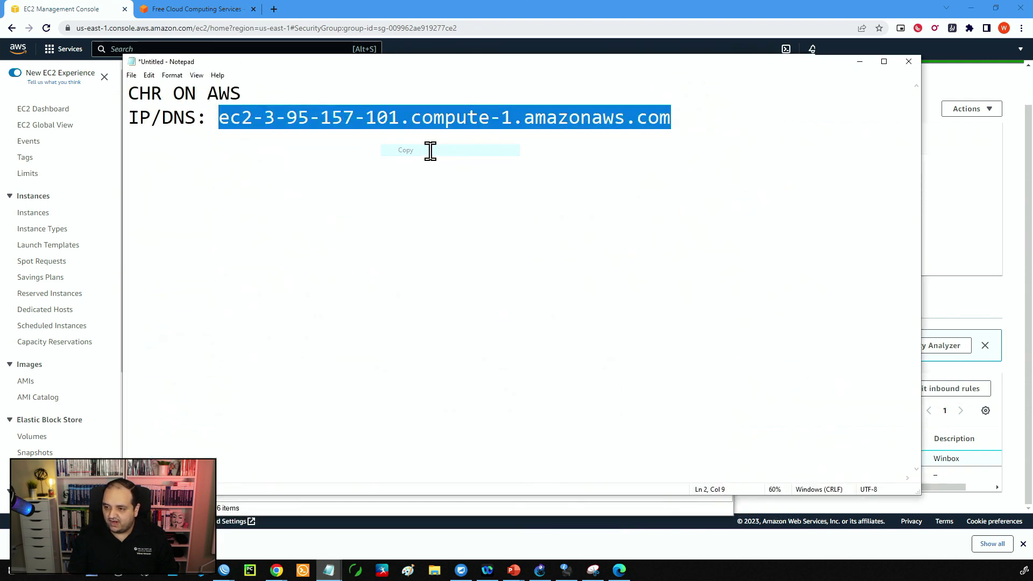
{"action": "left_click", "coordinate": [860, 62]}
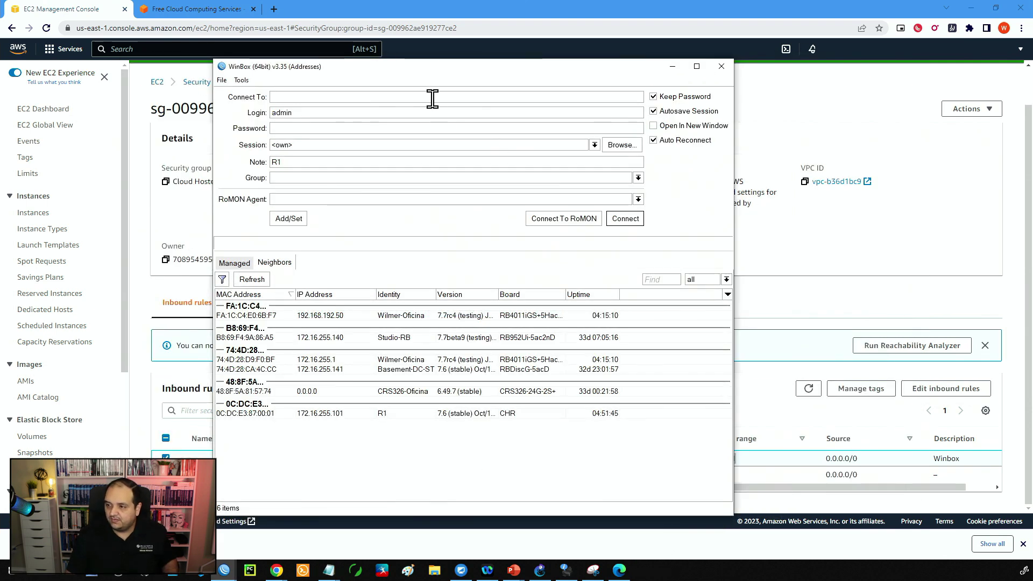
{"action": "key", "text": "ctrl+v"}
{"action": "key", "text": "Tab"}
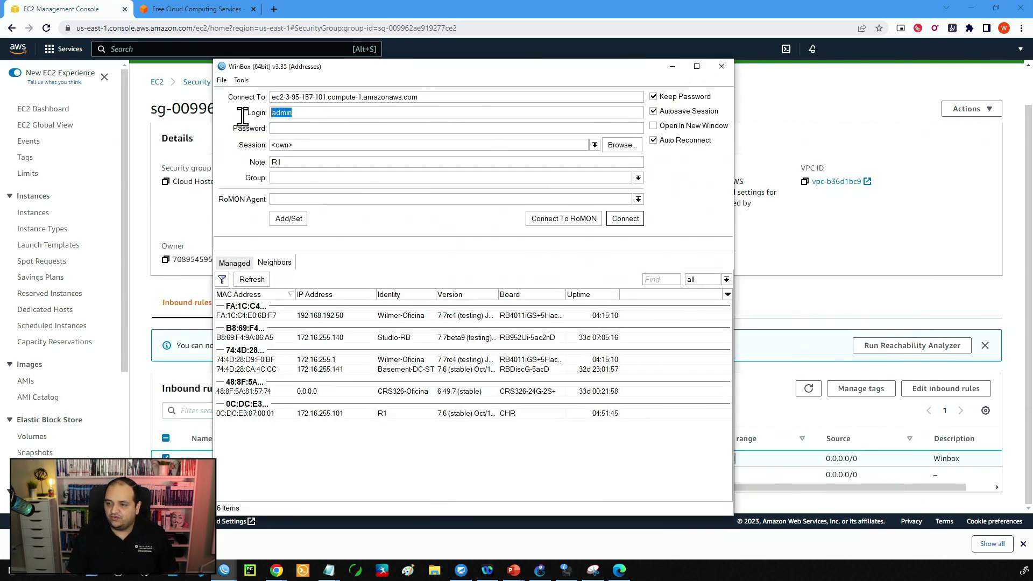
{"action": "left_click", "coordinate": [307, 132]}
{"action": "left_click", "coordinate": [620, 222]}
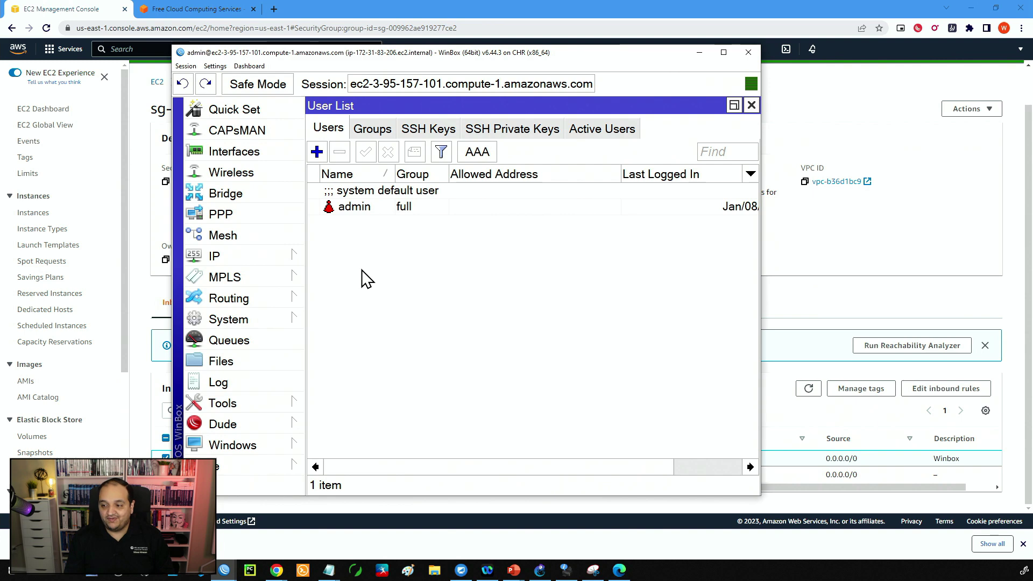
Step: Open the admin user from System > Users, enter and confirm a new password, and save
{"action": "left_click", "coordinate": [285, 321]}
{"action": "left_click", "coordinate": [361, 527]}
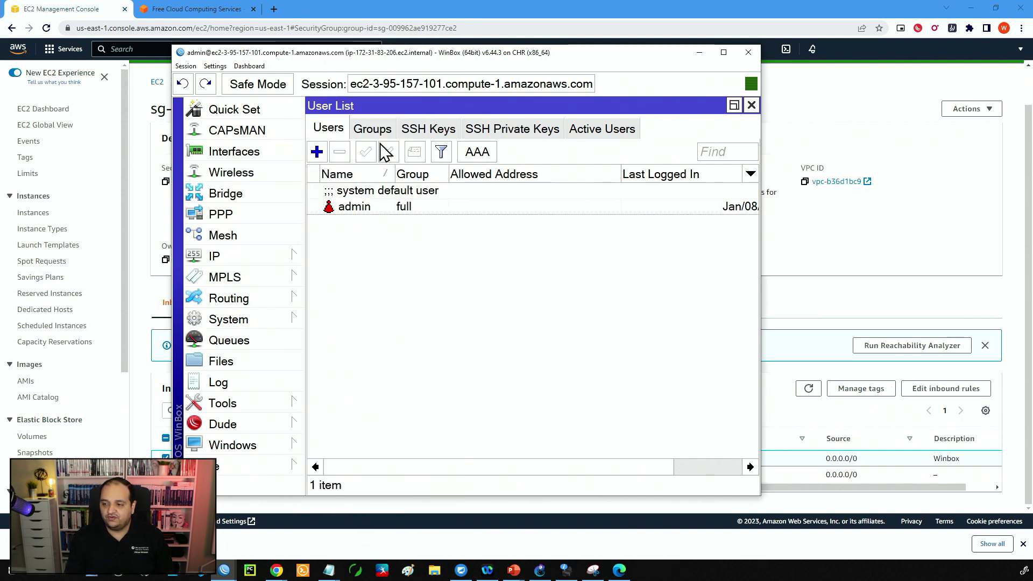
{"action": "double_click", "coordinate": [357, 206]}
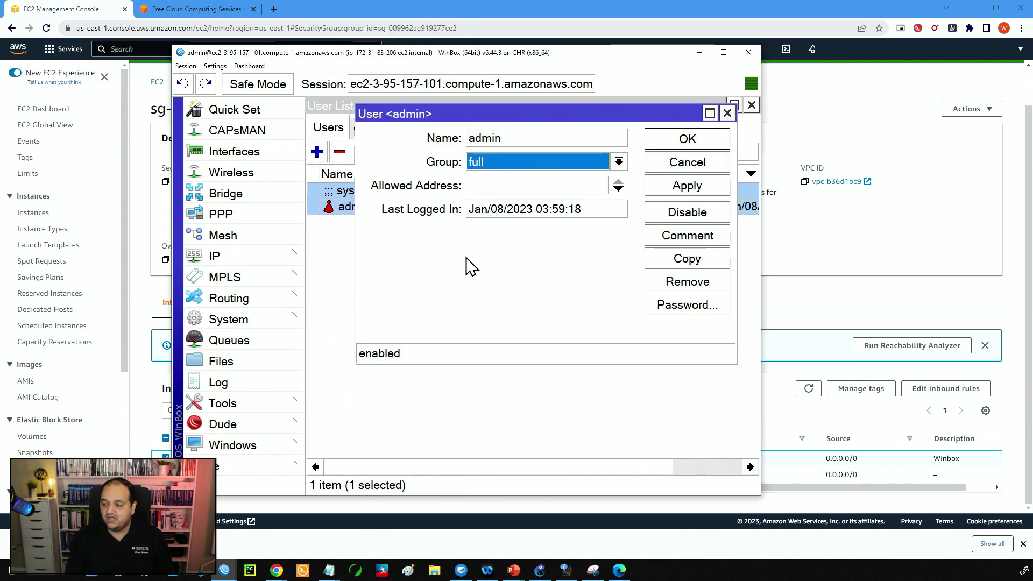
{"action": "left_click", "coordinate": [670, 306]}
{"action": "type", "text": "**********"}
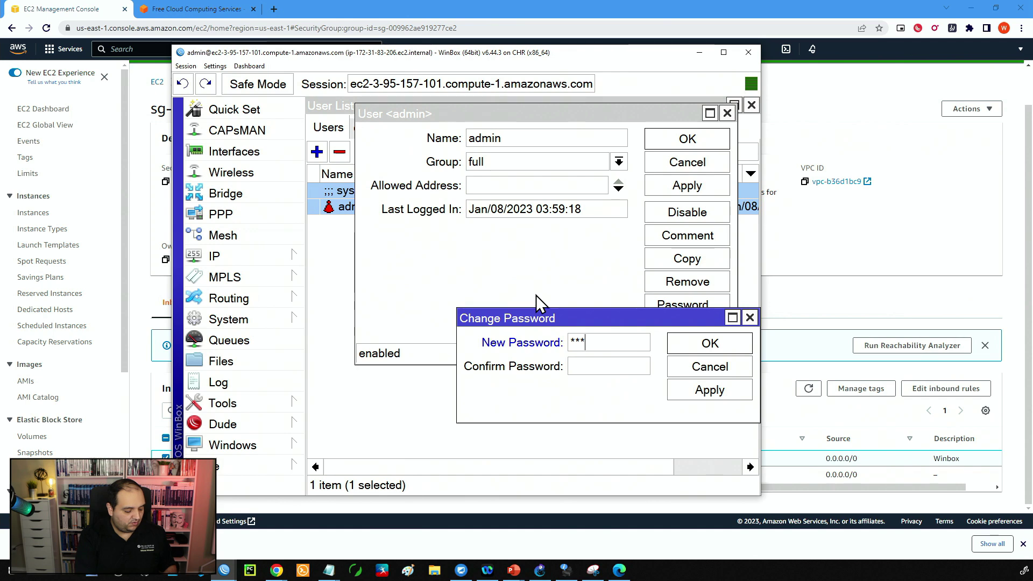
{"action": "key", "text": "Tab"}
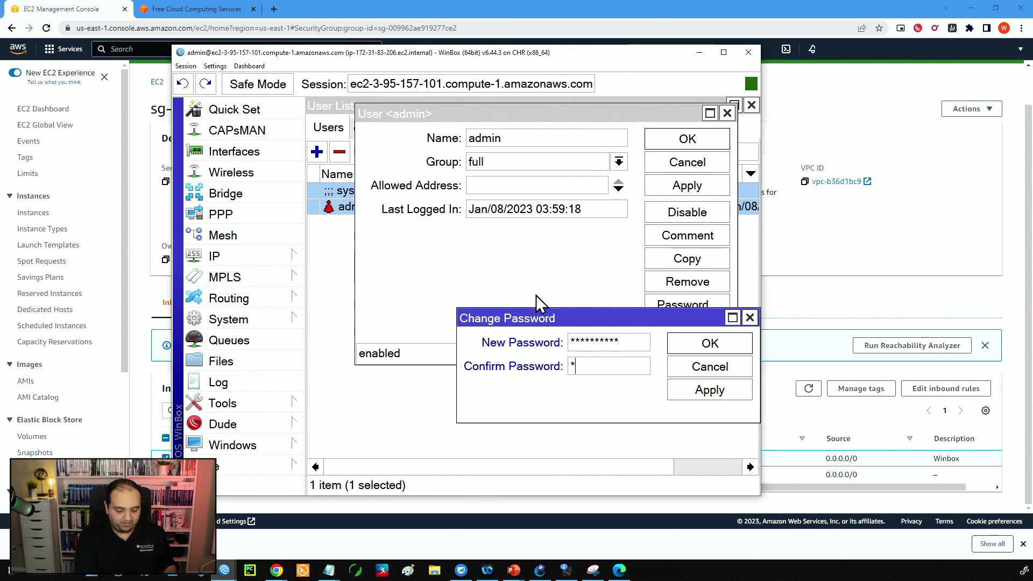
{"action": "type", "text": "********"}
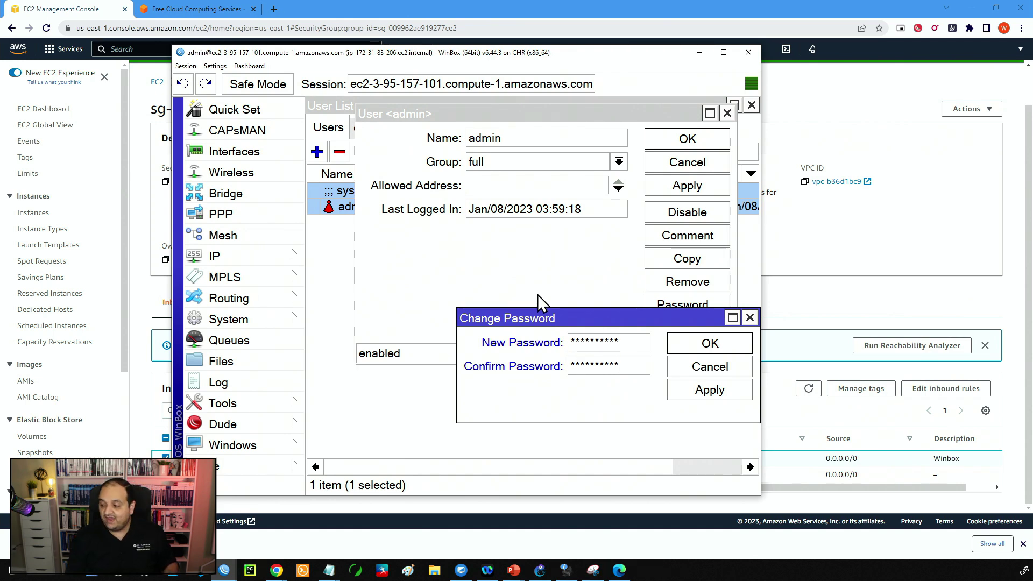
{"action": "left_click", "coordinate": [694, 342]}
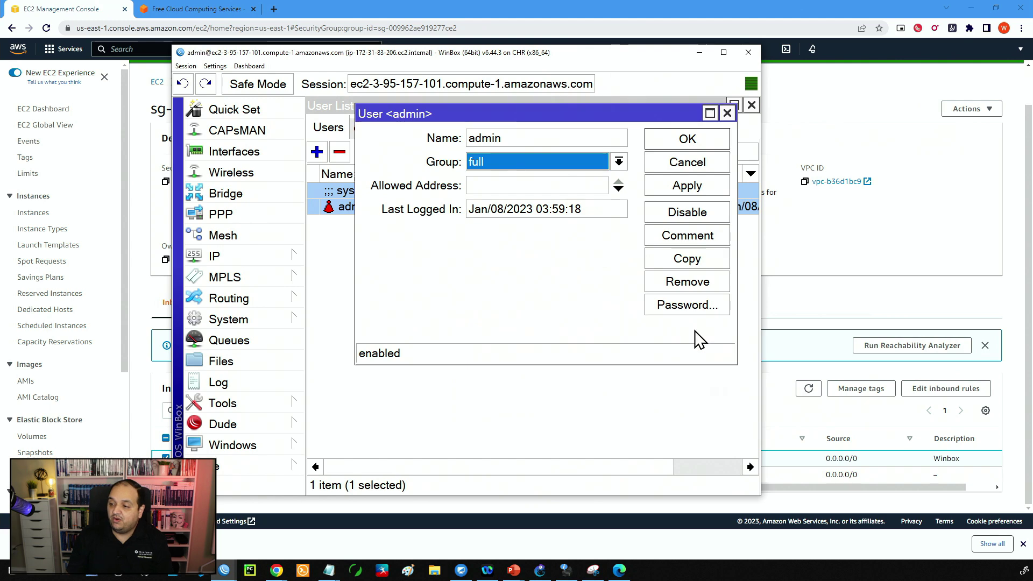
{"action": "left_click", "coordinate": [696, 145]}
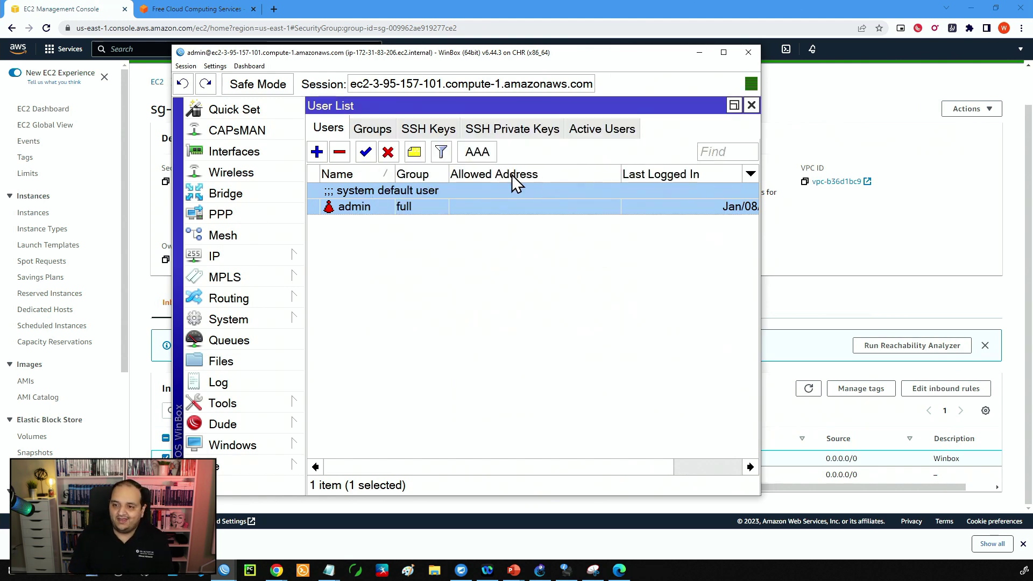
Step: Enlarge Winbox and check System > Packages for available RouterOS updates
{"action": "left_click_drag", "start_coordinate": [169, 43], "coordinate": [113, 49]}
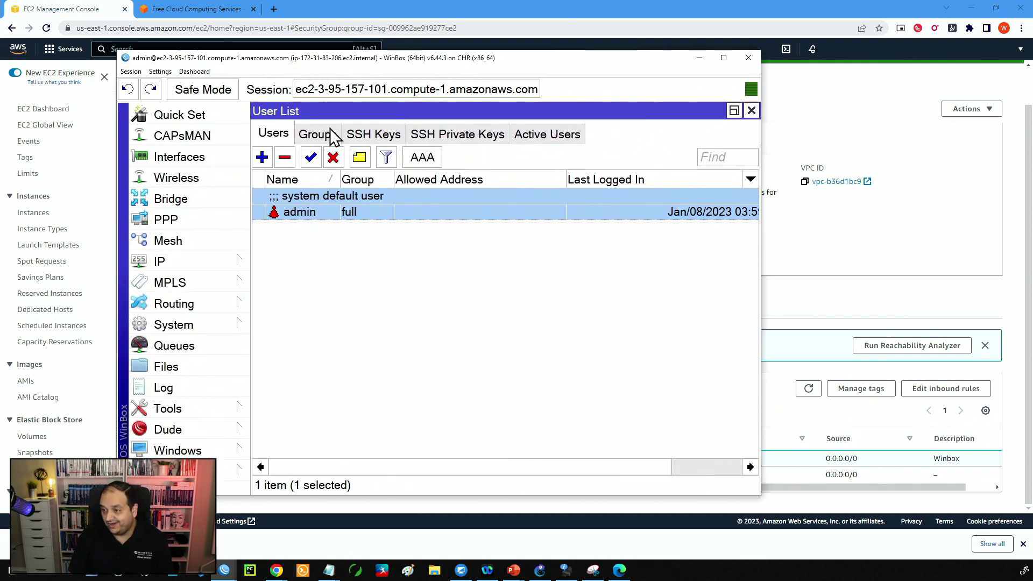
{"action": "left_click", "coordinate": [169, 328]}
{"action": "left_click", "coordinate": [295, 258]}
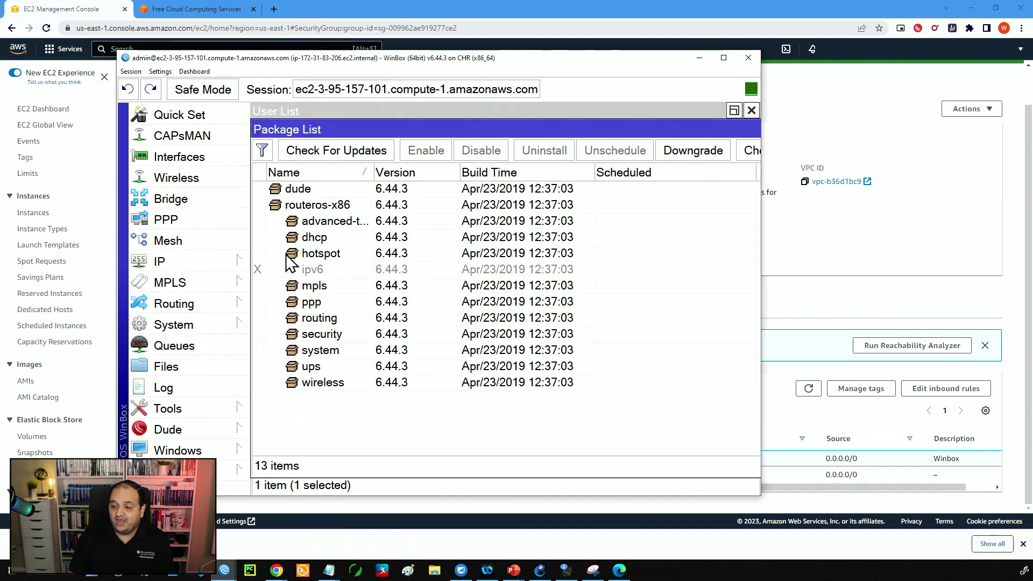
{"action": "left_click", "coordinate": [309, 156]}
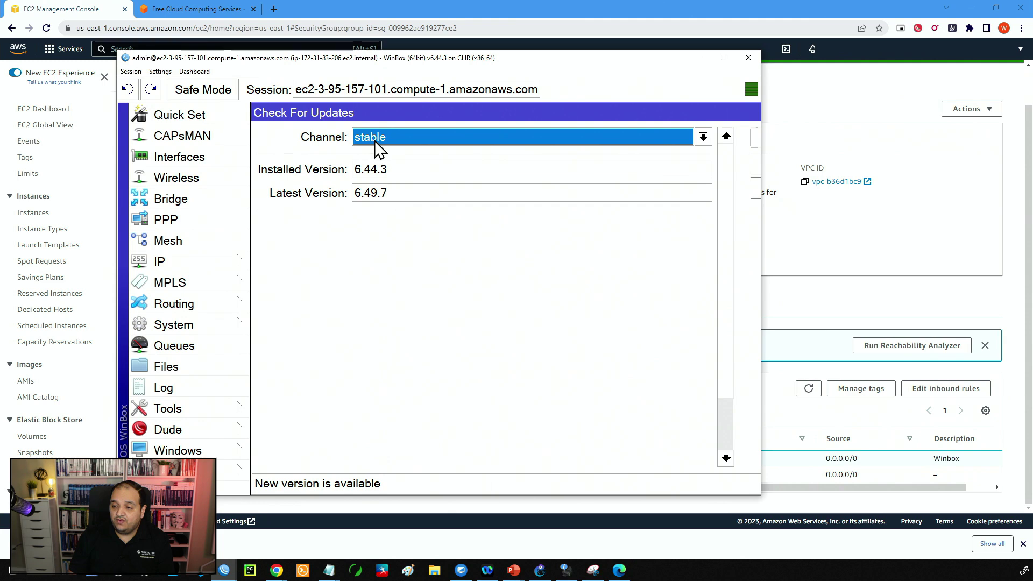
{"action": "left_click", "coordinate": [394, 200]}
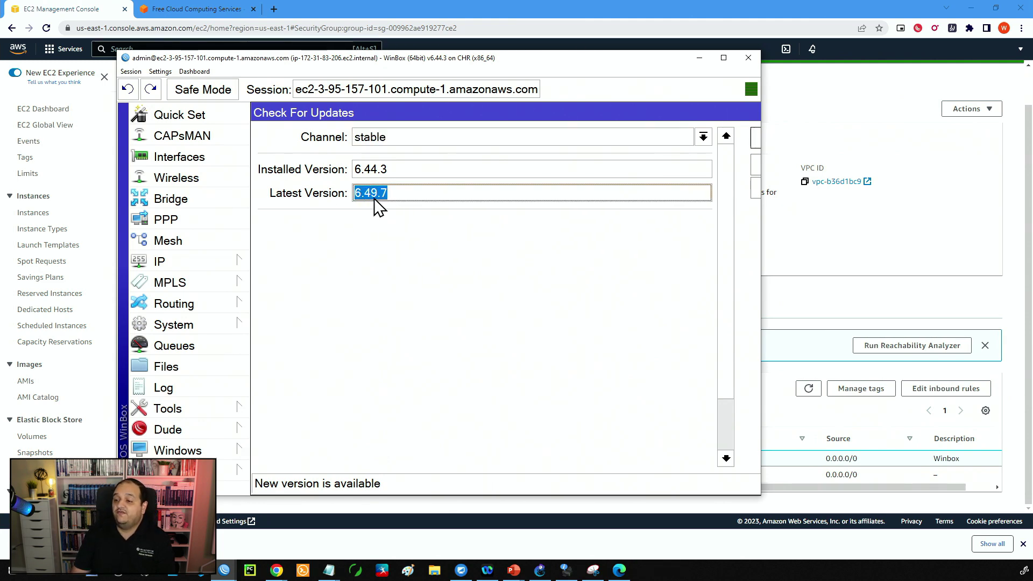
Step: Switch the update channel to development and start Download&Install of RouterOS 7.6
{"action": "left_click", "coordinate": [375, 137]}
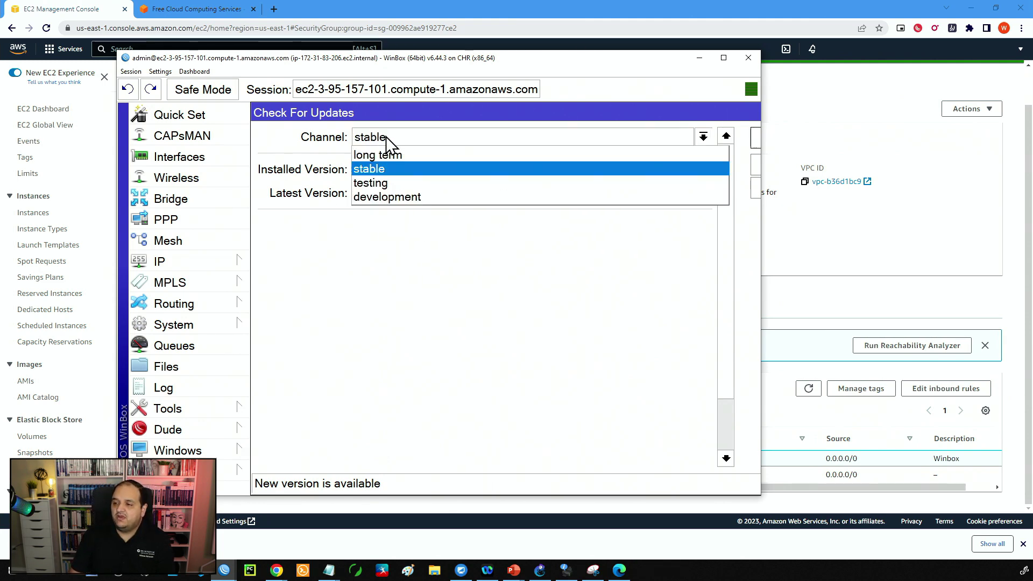
{"action": "left_click", "coordinate": [380, 199]}
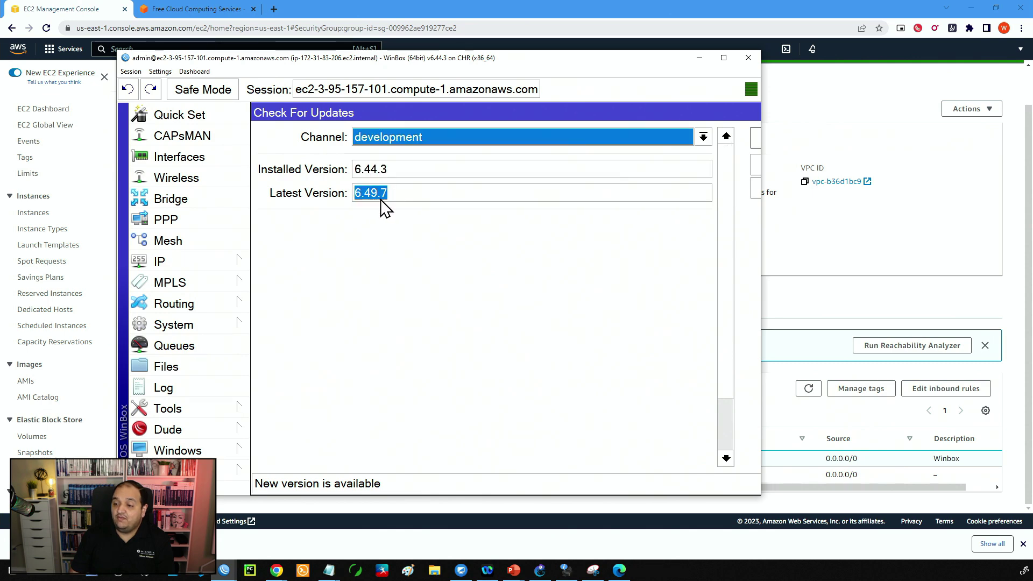
{"action": "left_click", "coordinate": [378, 197]}
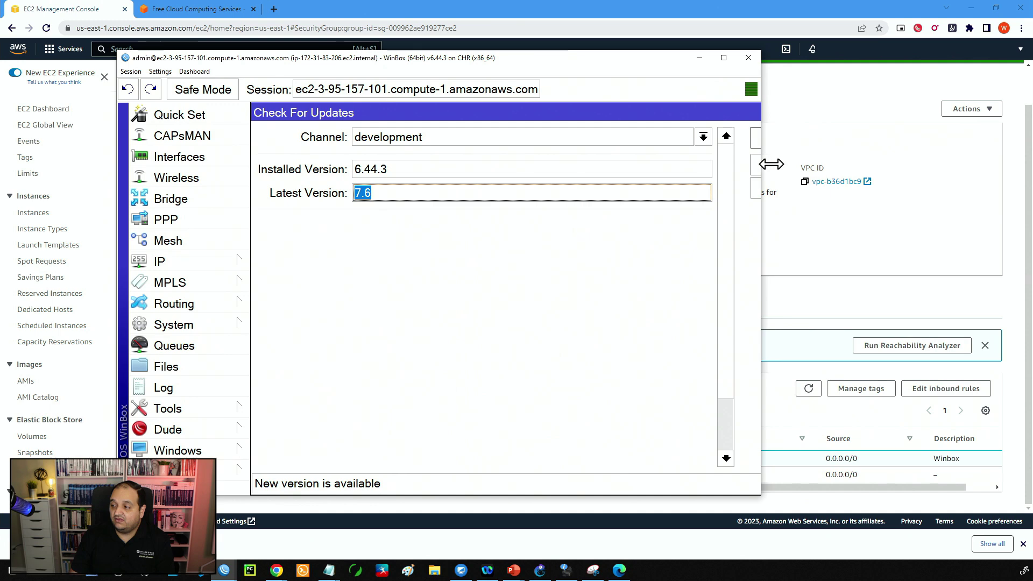
{"action": "left_click_drag", "start_coordinate": [759, 163], "coordinate": [849, 163]}
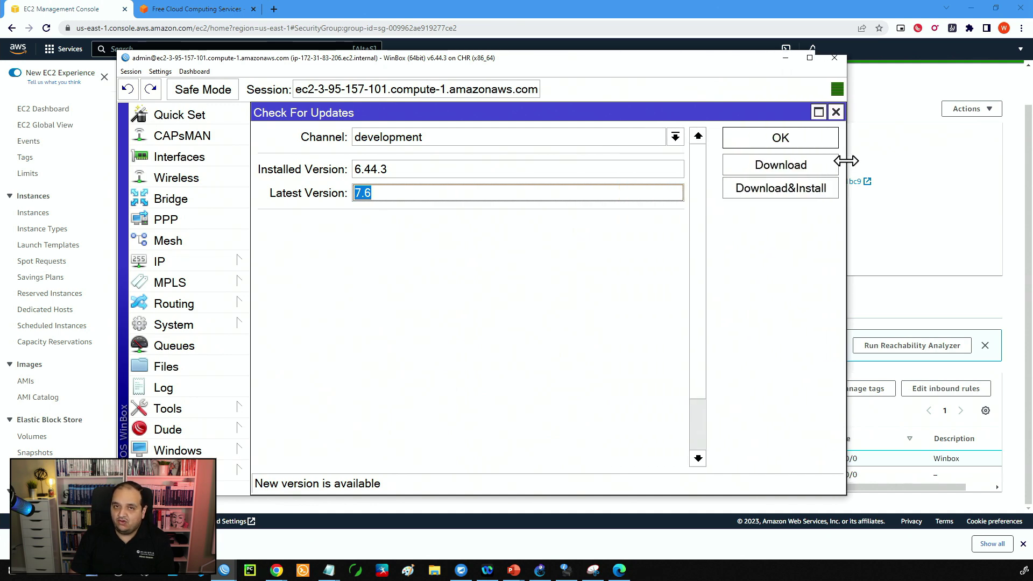
{"action": "left_click", "coordinate": [773, 198]}
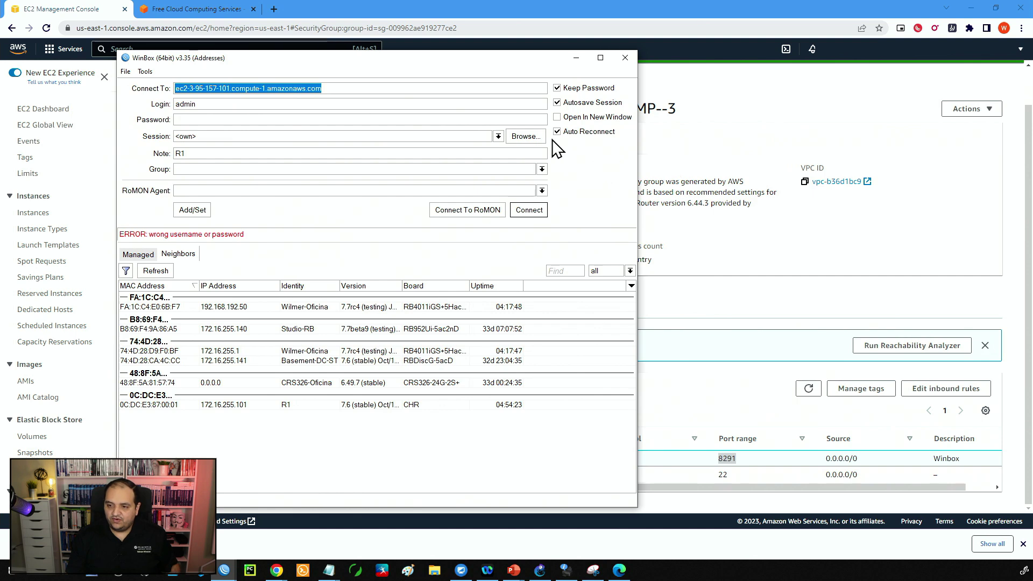
Step: Log back in to the router as admin, retyping the new password after the first failed attempt
{"action": "left_click", "coordinate": [208, 103]}
{"action": "double_click", "coordinate": [185, 104]}
{"action": "left_click", "coordinate": [214, 120]}
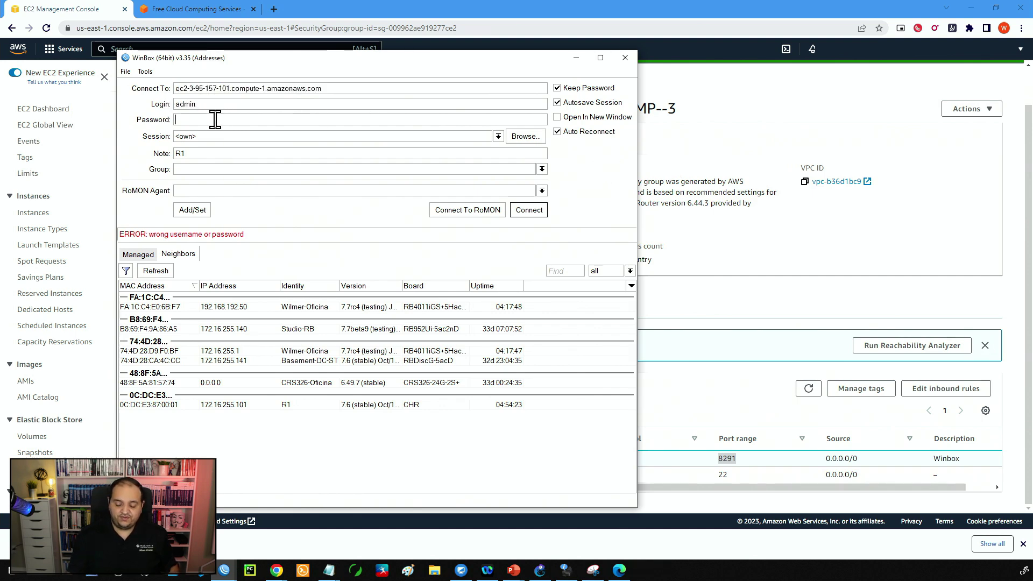
{"action": "type", "text": "****"}
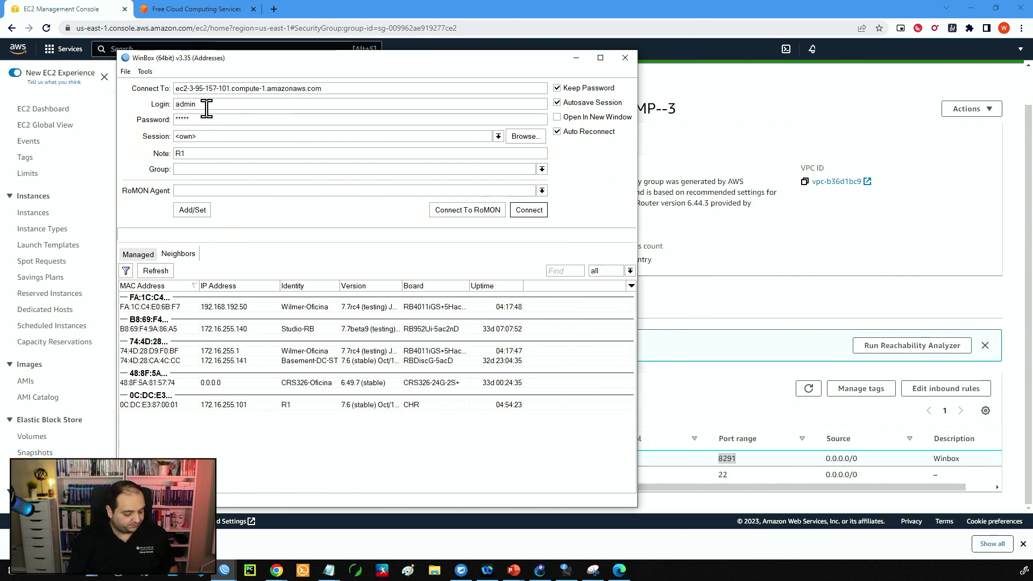
{"action": "type", "text": "*********"}
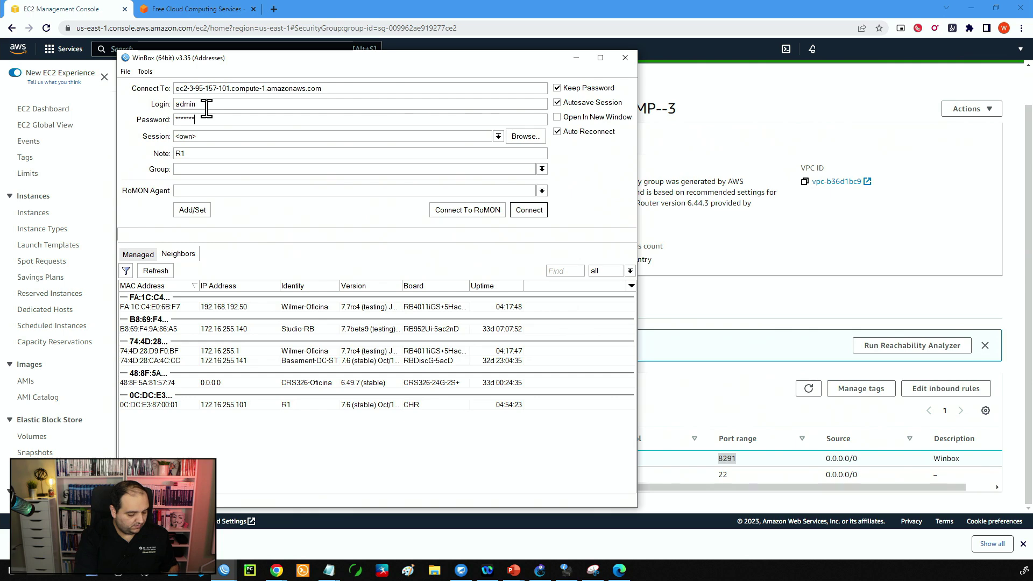
{"action": "key", "text": "Return"}
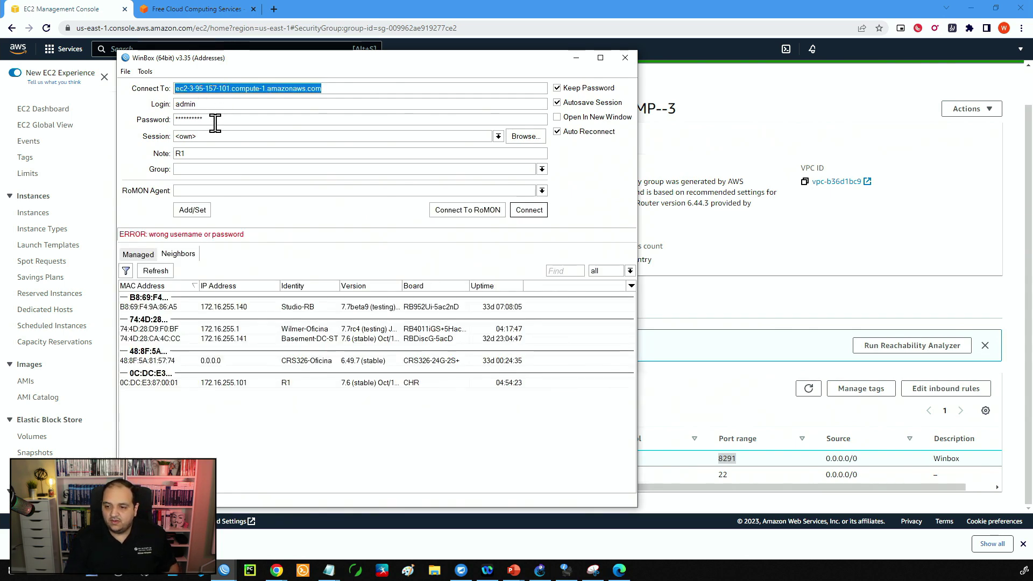
{"action": "left_click", "coordinate": [220, 116]}
{"action": "type", "text": "****"}
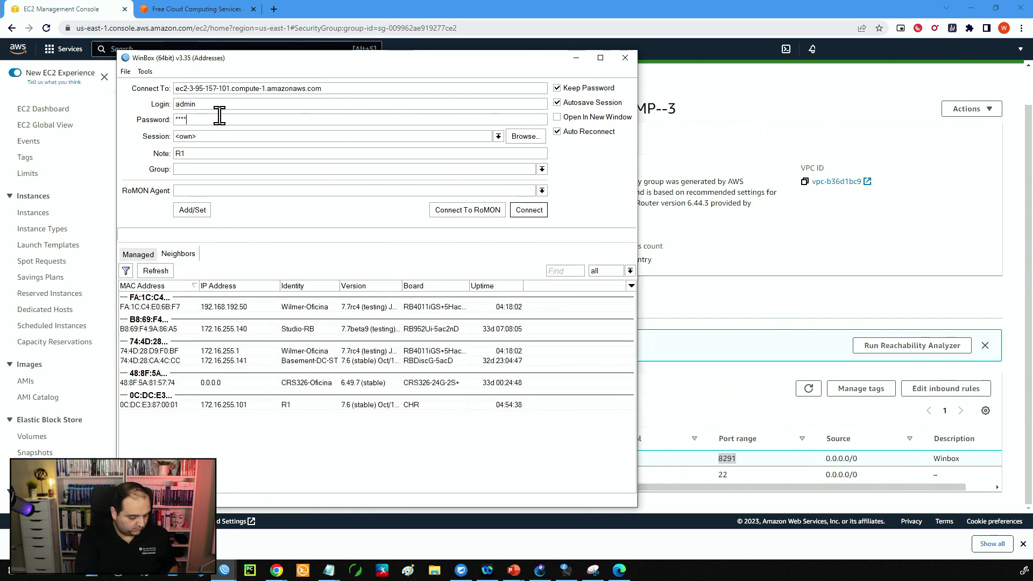
{"action": "type", "text": "******"}
{"action": "key", "text": "Return"}
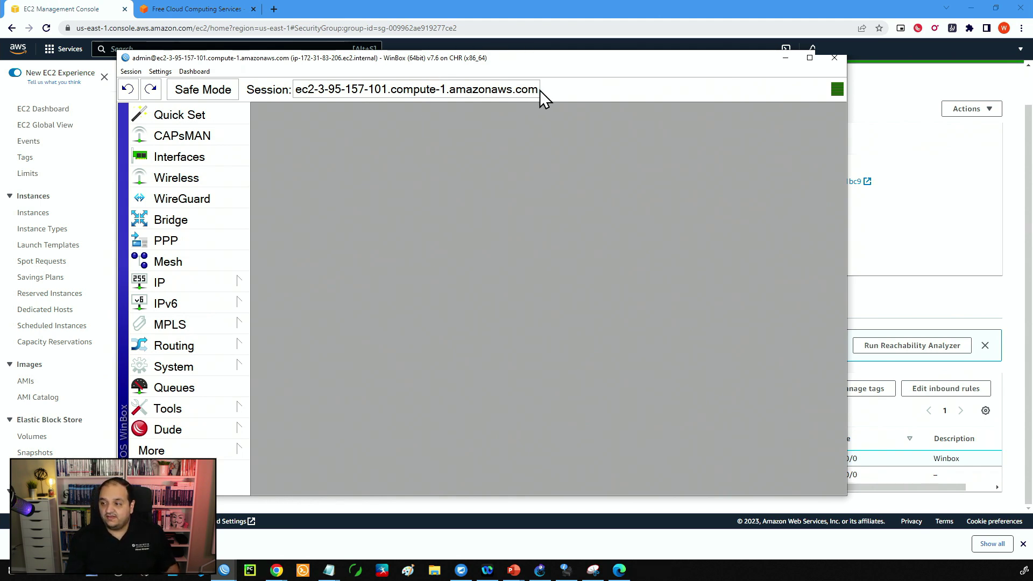
Step: Enlarge the RouterOS 7.6 session window, then switch to the AWS Free Tier browser tab
{"action": "left_click_drag", "start_coordinate": [539, 90], "coordinate": [331, 91]}
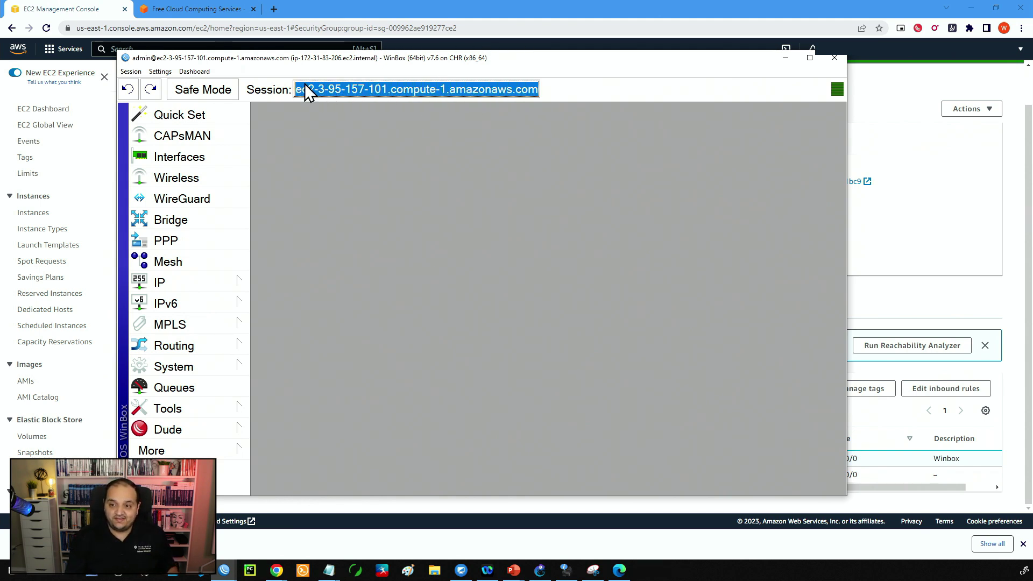
{"action": "left_click_drag", "start_coordinate": [117, 53], "coordinate": [86, 34]}
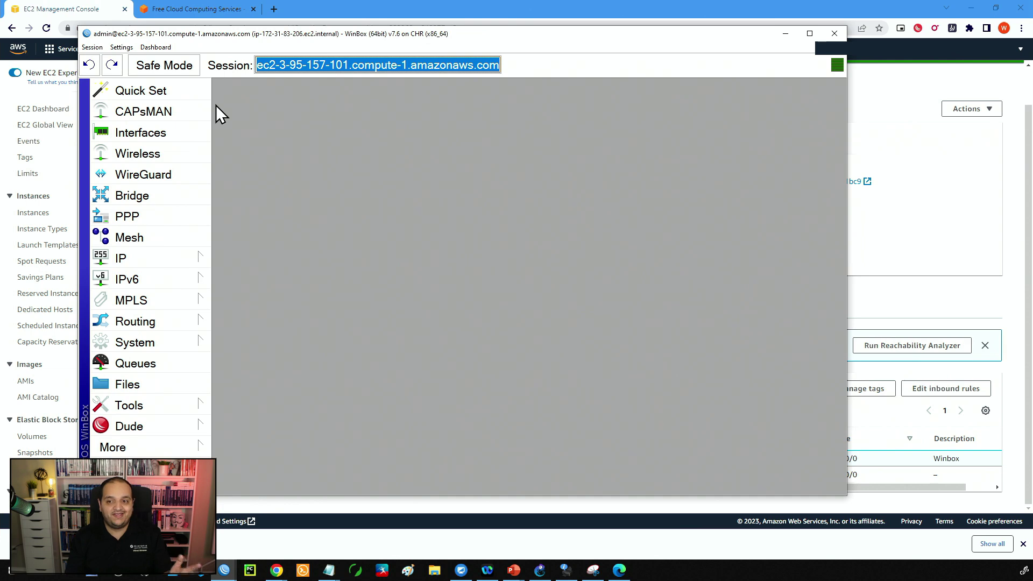
{"action": "left_click", "coordinate": [213, 9]}
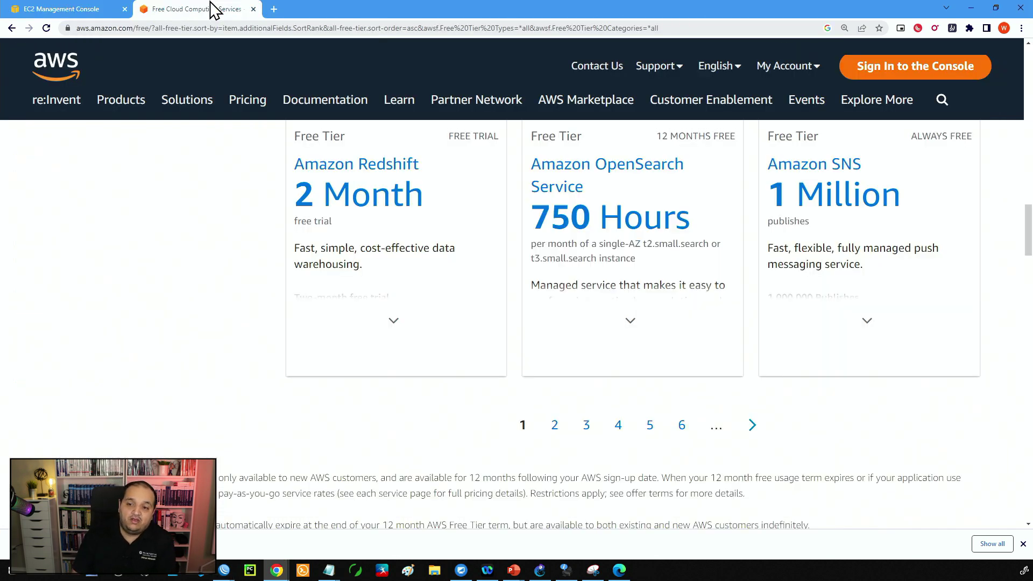
Step: Return to the EC2 tab showing the router's security group with its Winbox 8291 rule
{"action": "scroll", "coordinate": [249, 199], "scroll_direction": "up", "scroll_amount": 5}
{"action": "left_click", "coordinate": [85, 9]}
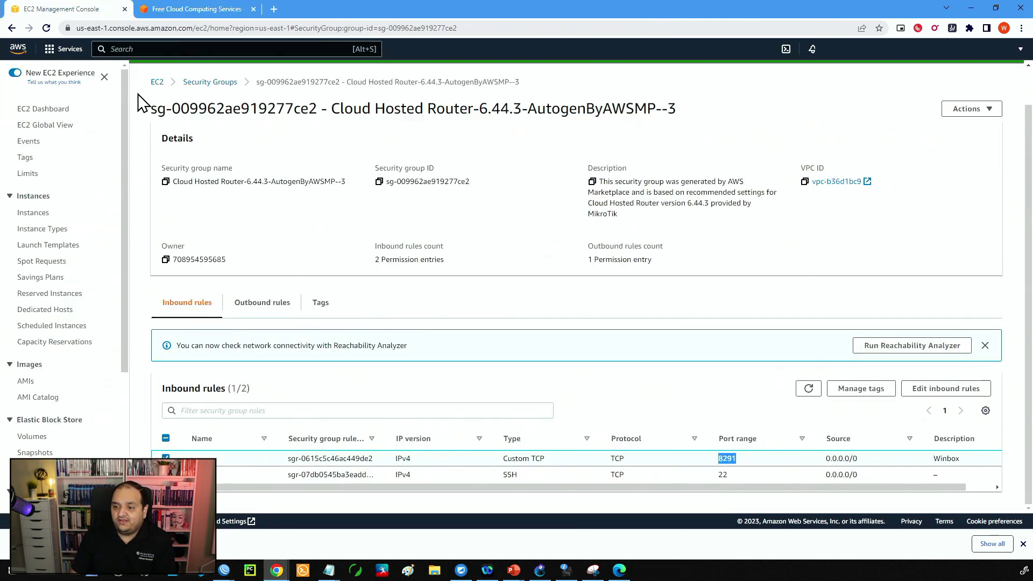